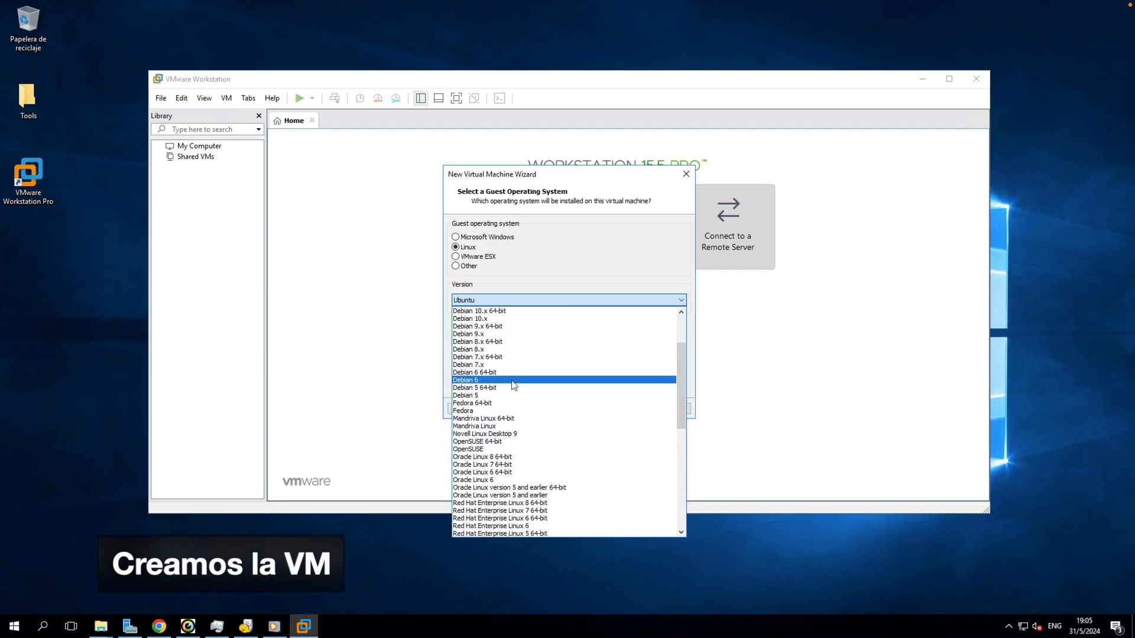
Step: Choose Debian 10.x 64-bit as the guest OS and name the VM 'OpenMediaVault - C1'
drag(682, 364, 683, 342)
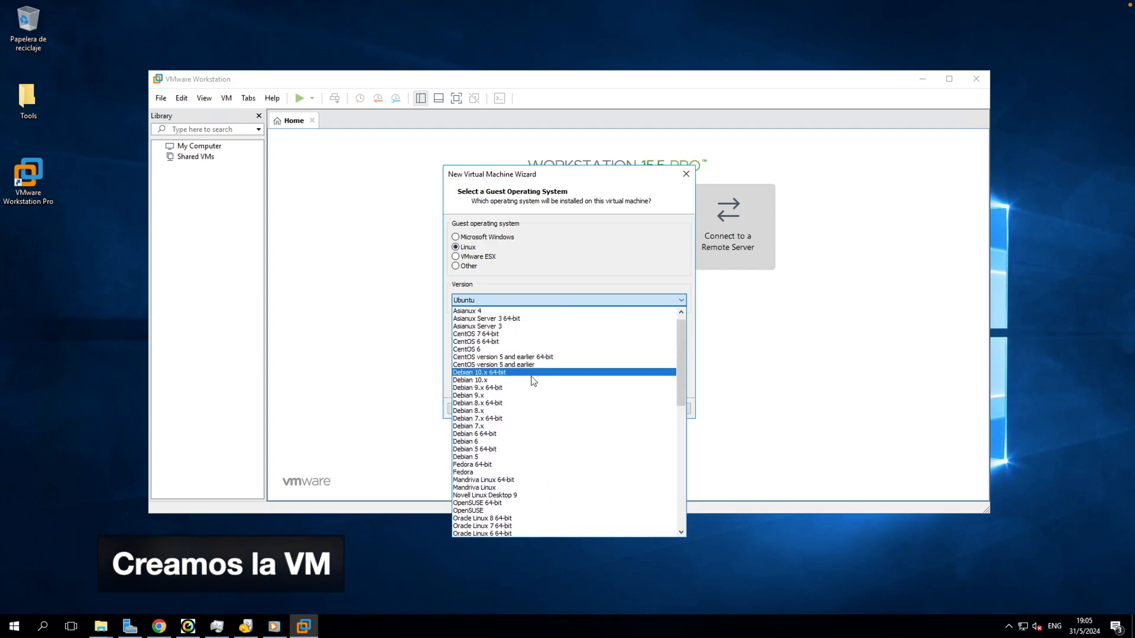
click(532, 372)
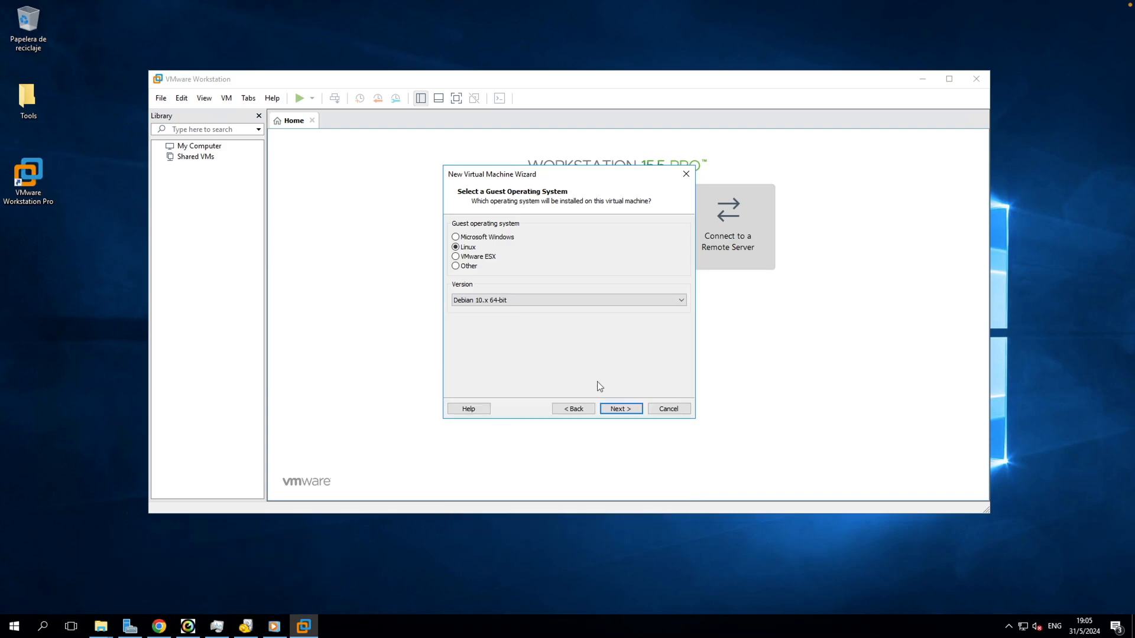
click(621, 409)
drag(549, 239, 425, 241)
text(OpenMediaVault - C1)
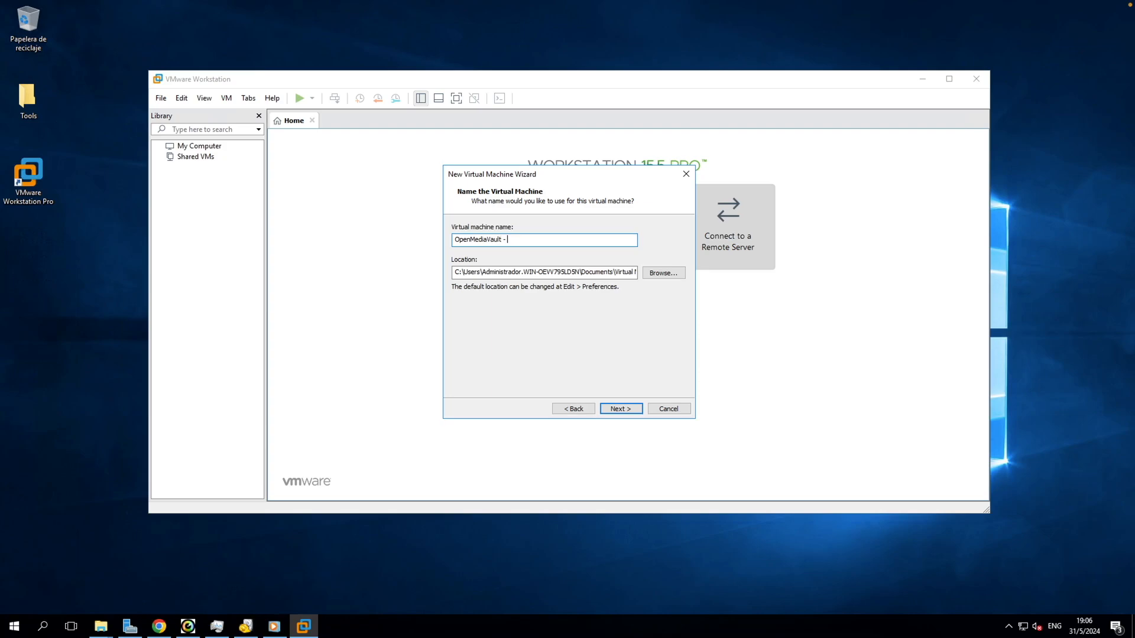
click(621, 409)
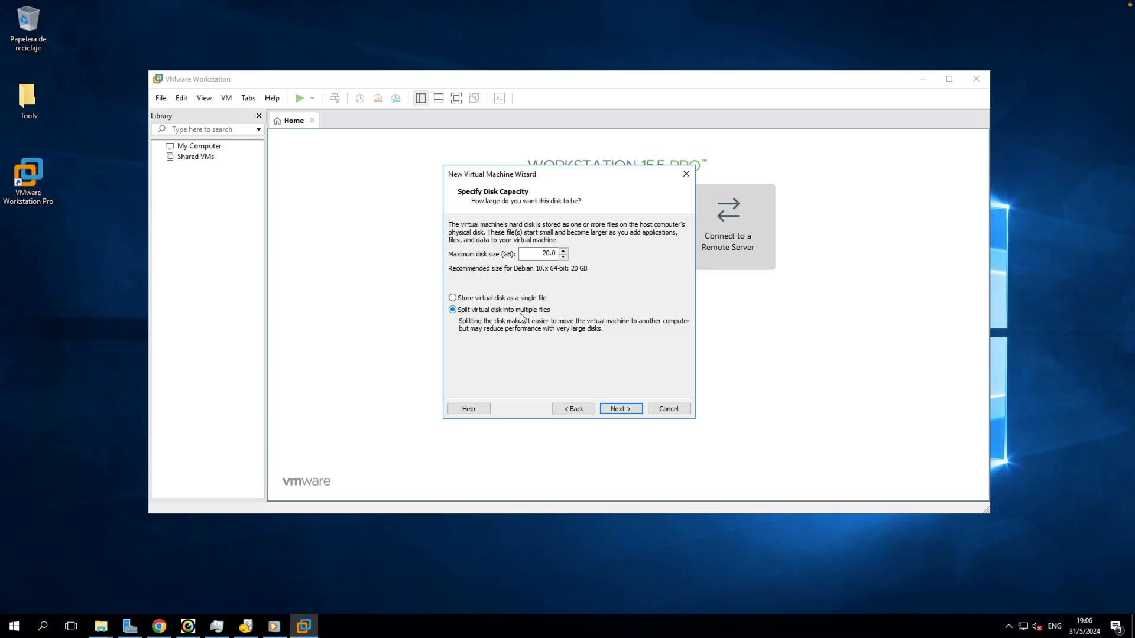
Step: Set the virtual disk capacity to 8 GB, split into multiple files
double_click(547, 253)
text(8)
click(620, 409)
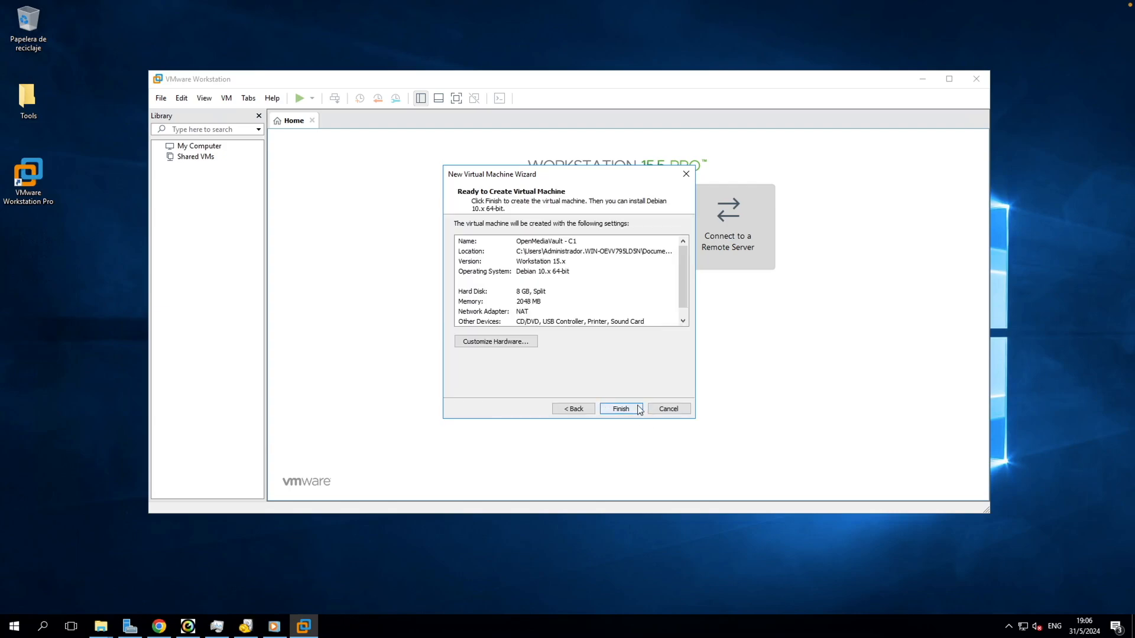
click(513, 341)
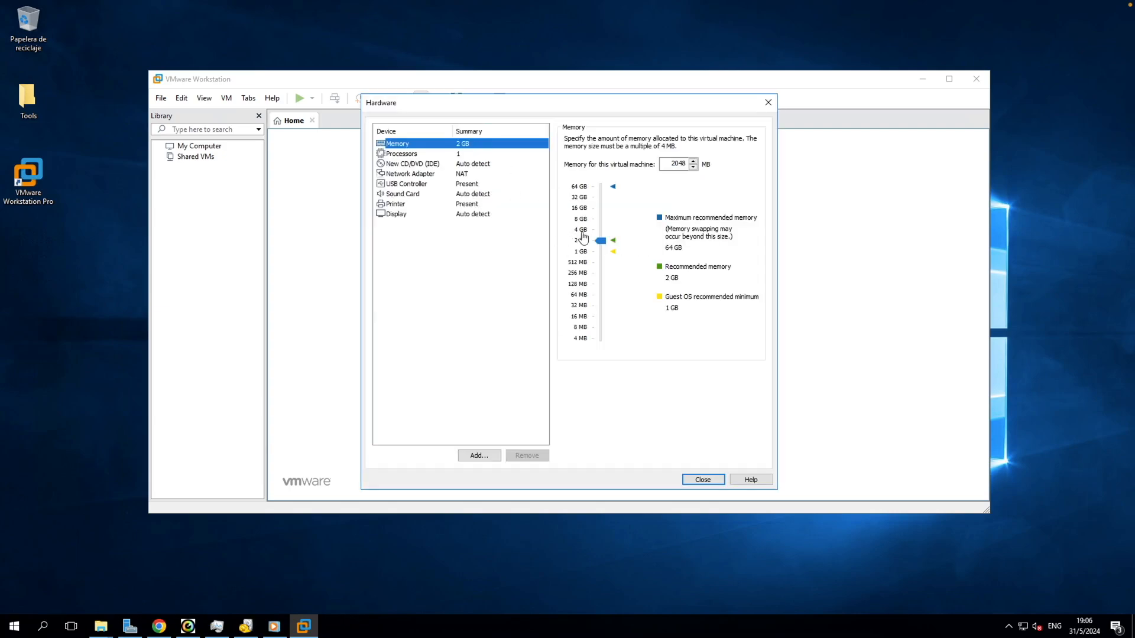
Step: Give the VM 8 GB memory, 4 processors and a custom VMnet0 adapter, then finish creating it
click(582, 219)
click(449, 154)
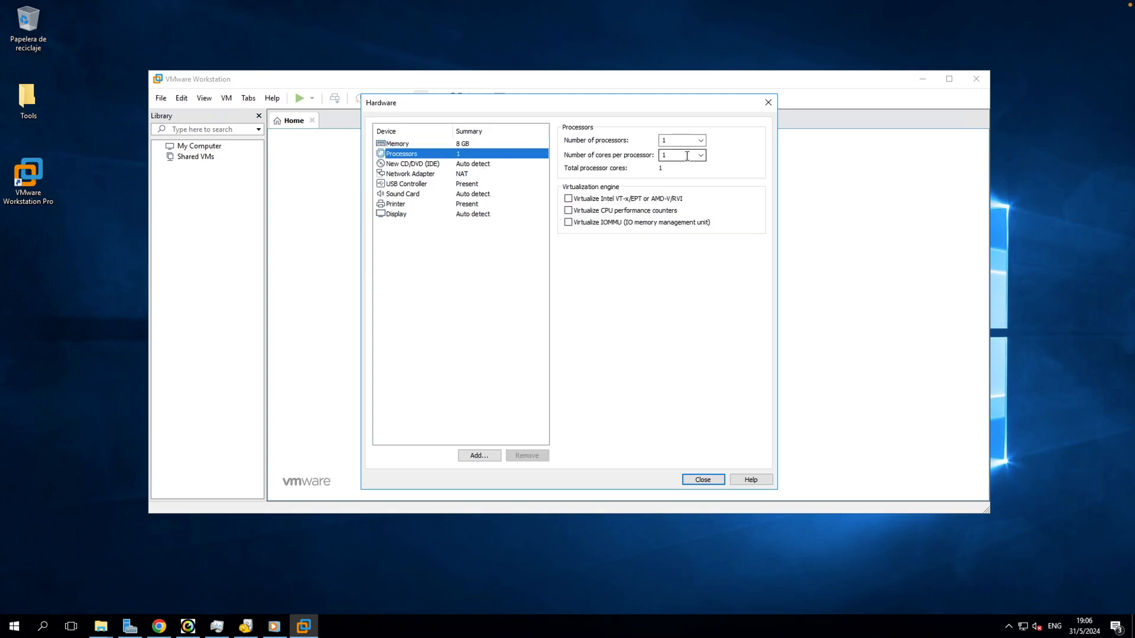
click(687, 156)
click(689, 191)
click(471, 175)
click(586, 236)
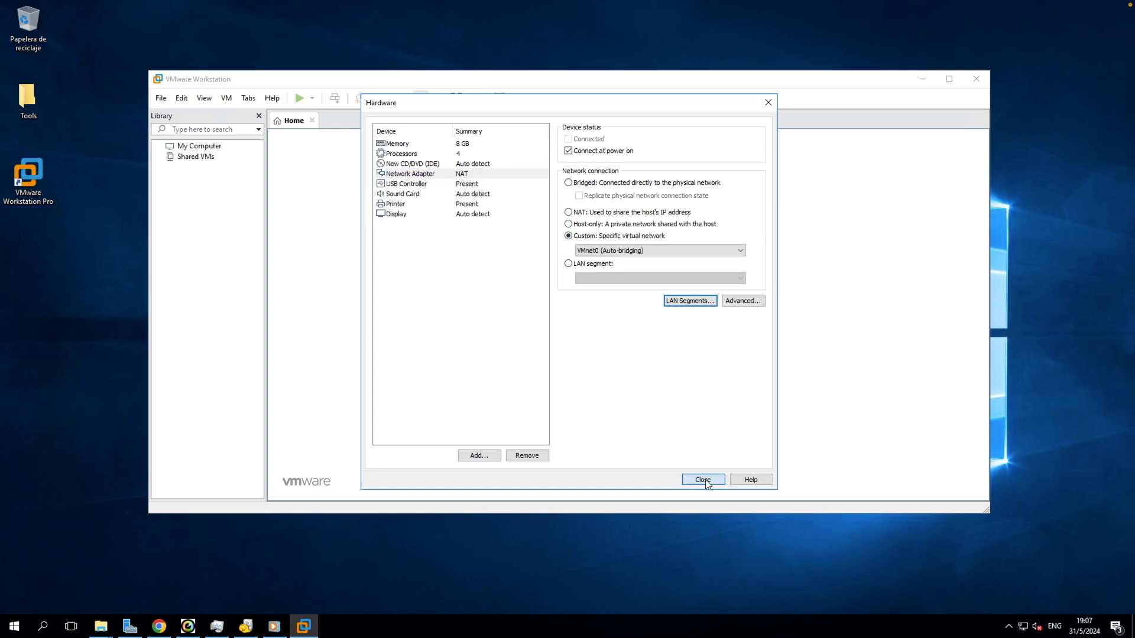
click(702, 480)
click(621, 408)
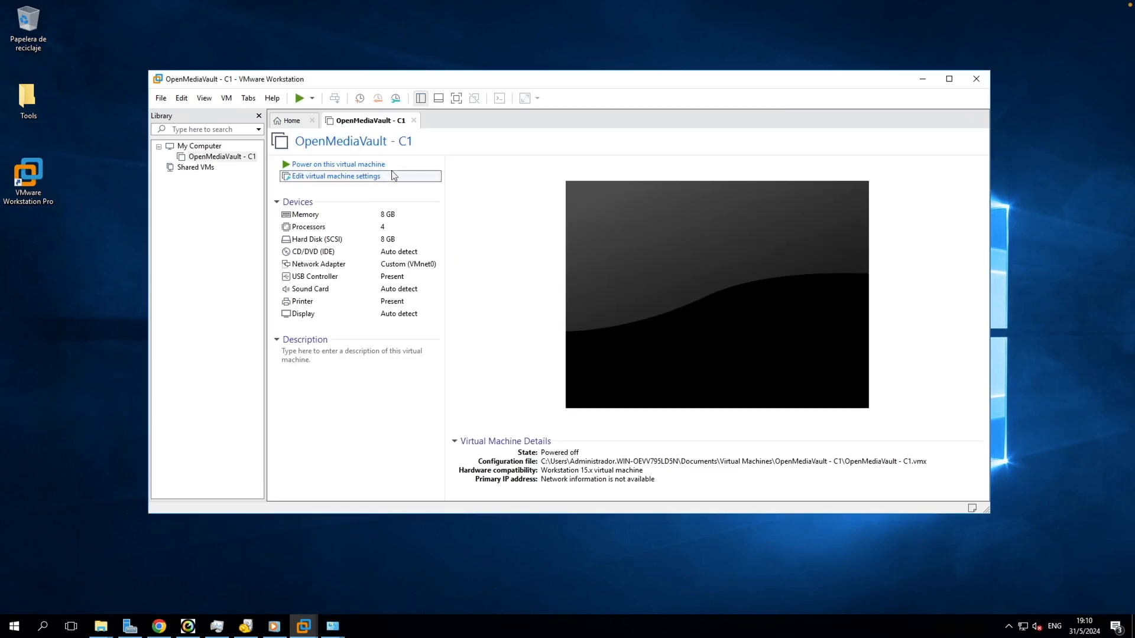
Step: Switch the VM's network adapter to the bridged network
click(378, 177)
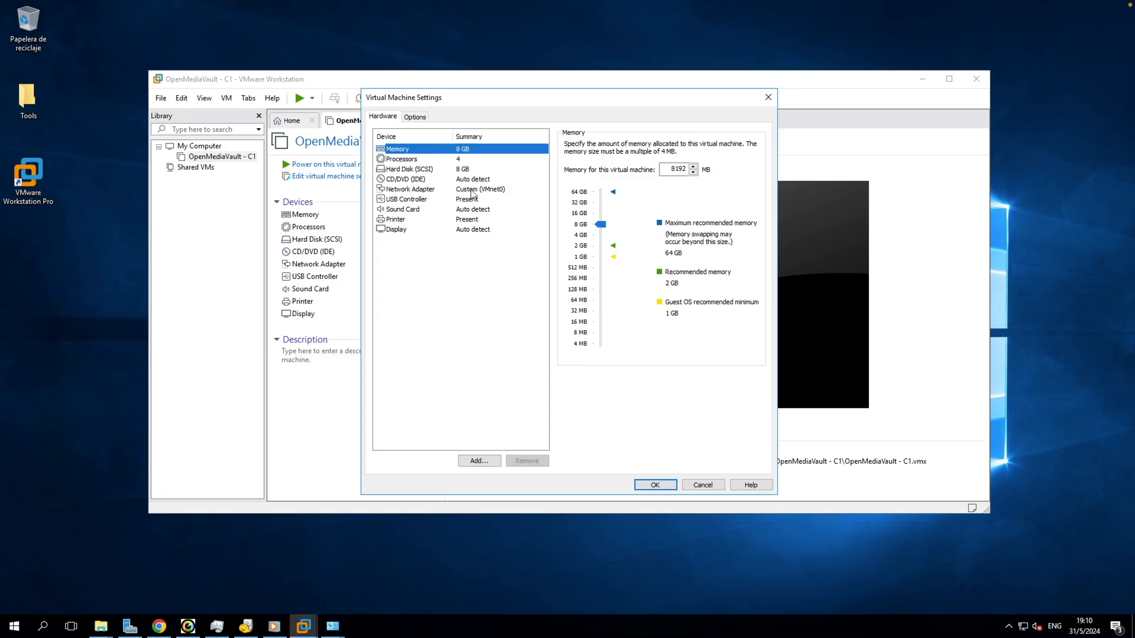
click(414, 189)
click(679, 256)
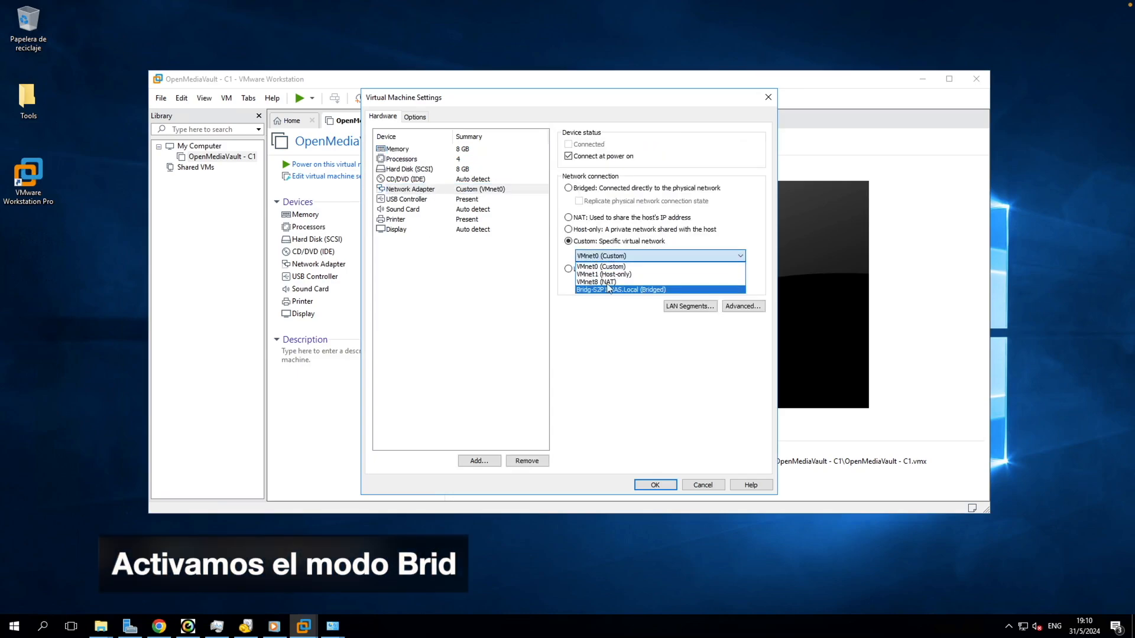
click(692, 290)
click(455, 169)
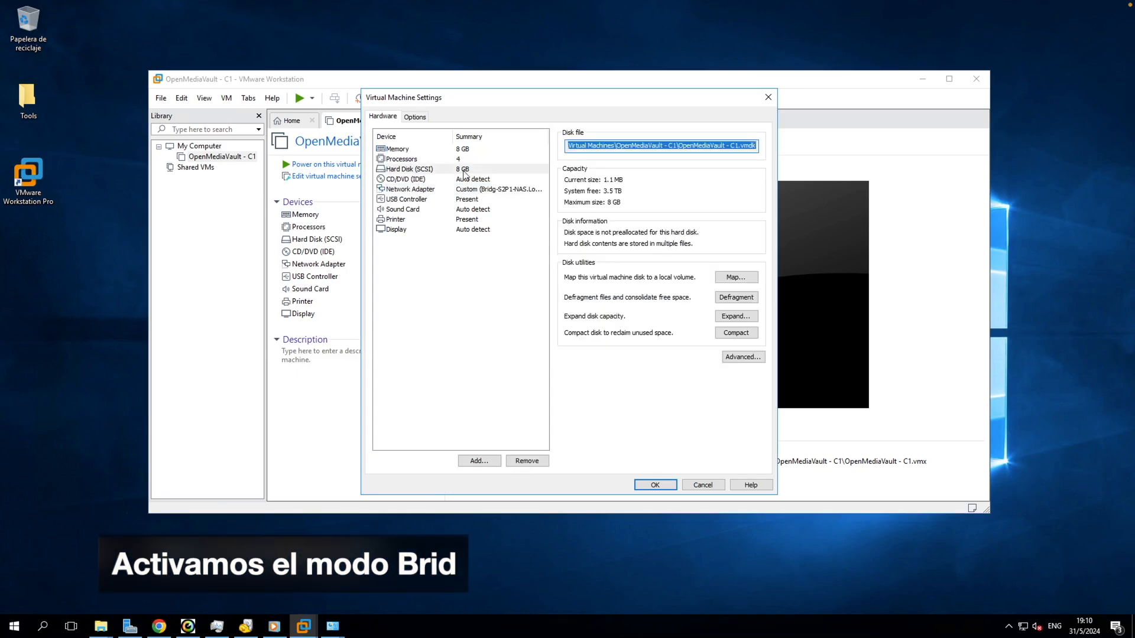
Step: Add a new 750 GB SCSI hard disk stored as a single file
click(486, 462)
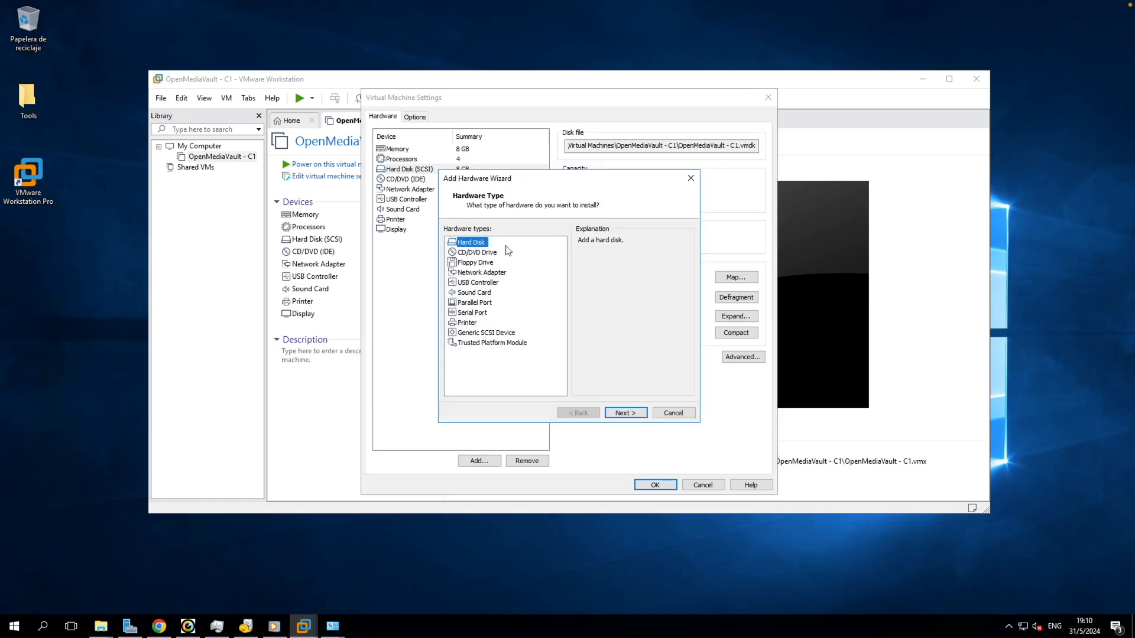
click(617, 412)
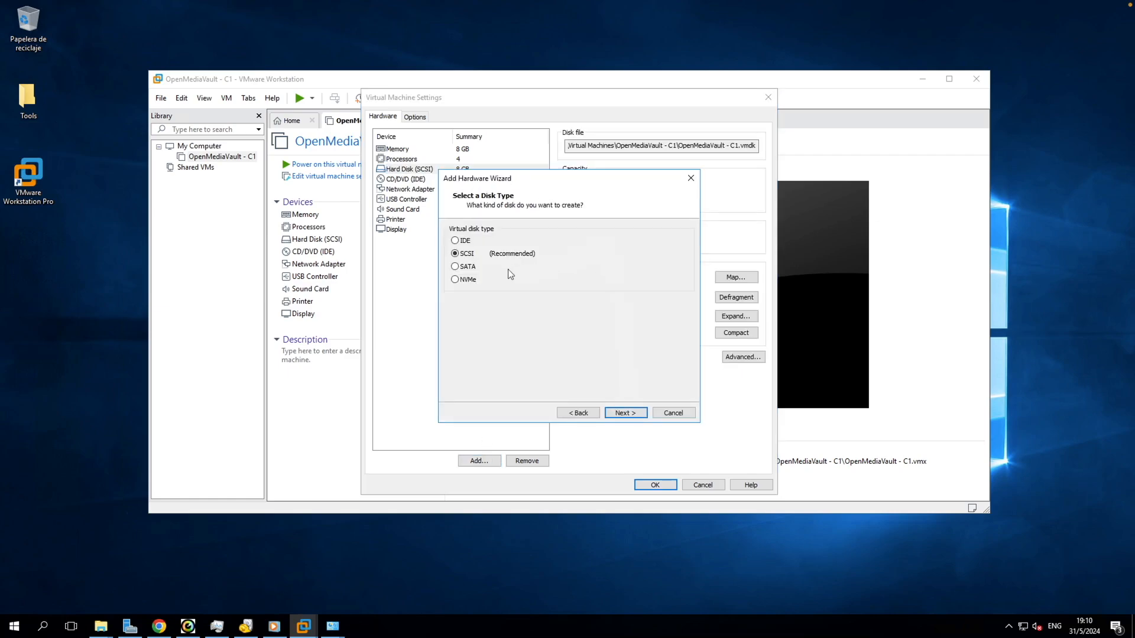
click(624, 413)
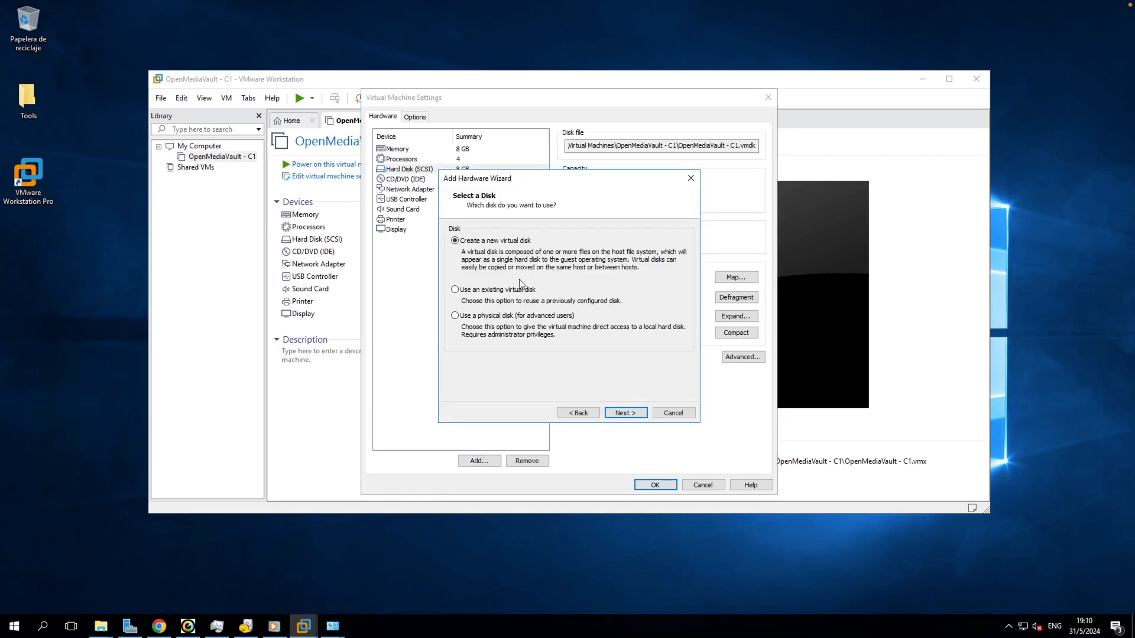
click(625, 412)
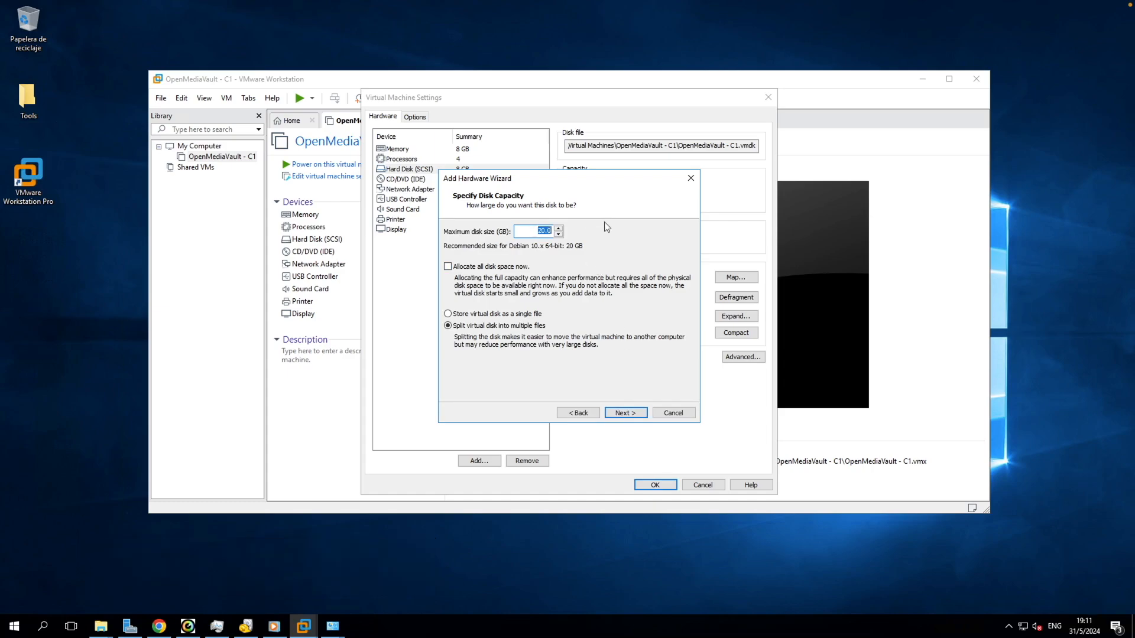
text(78)
click(525, 315)
click(626, 412)
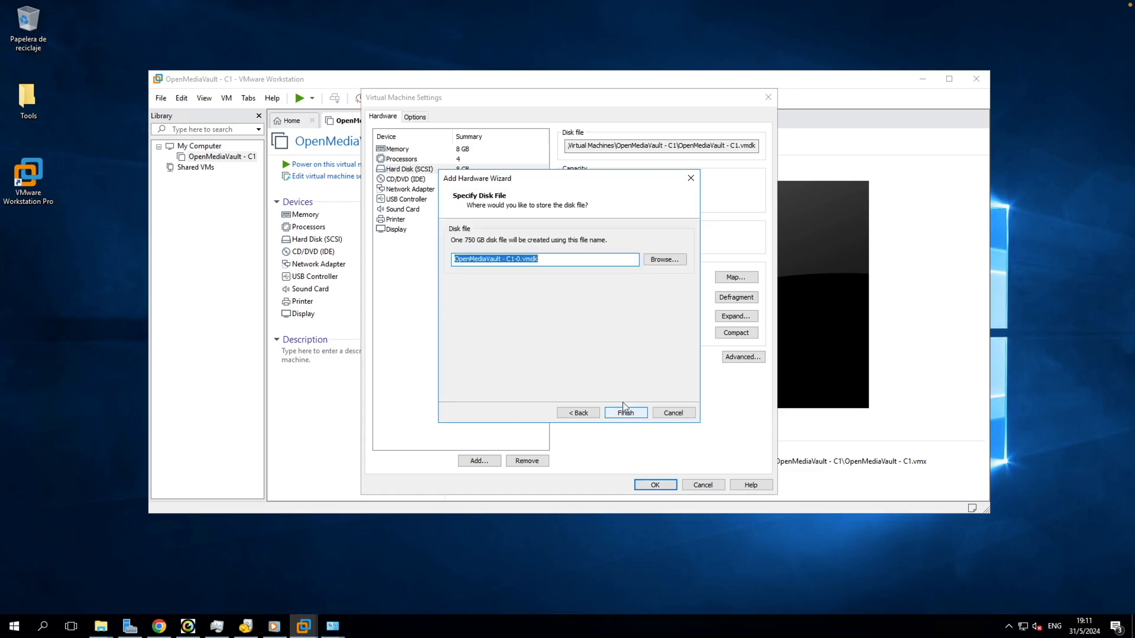
click(545, 261)
click(626, 413)
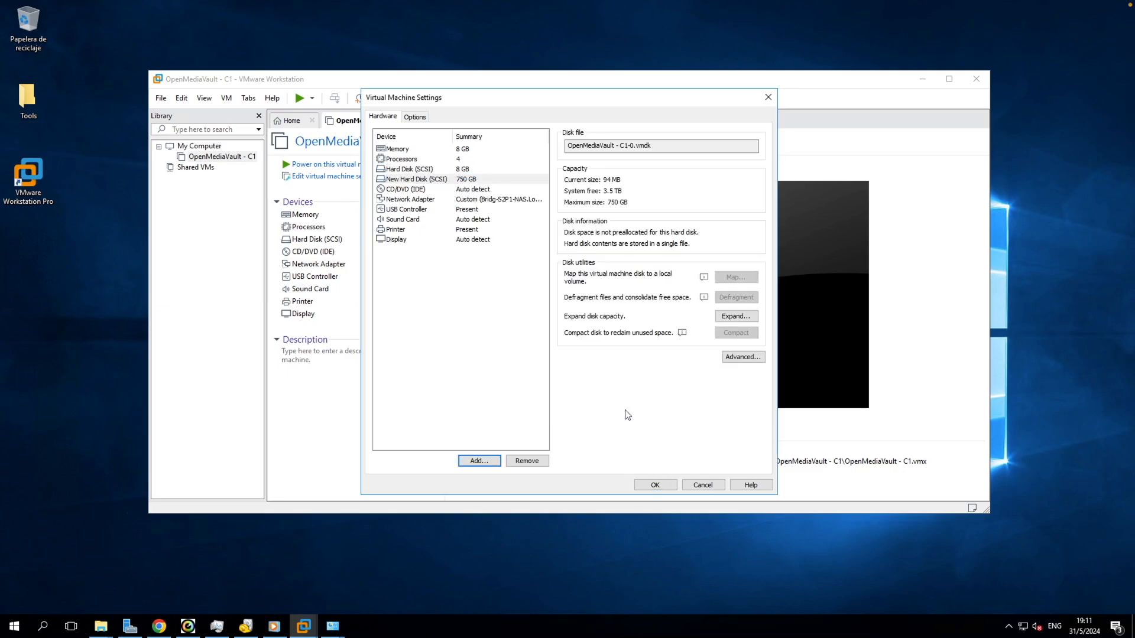
click(466, 181)
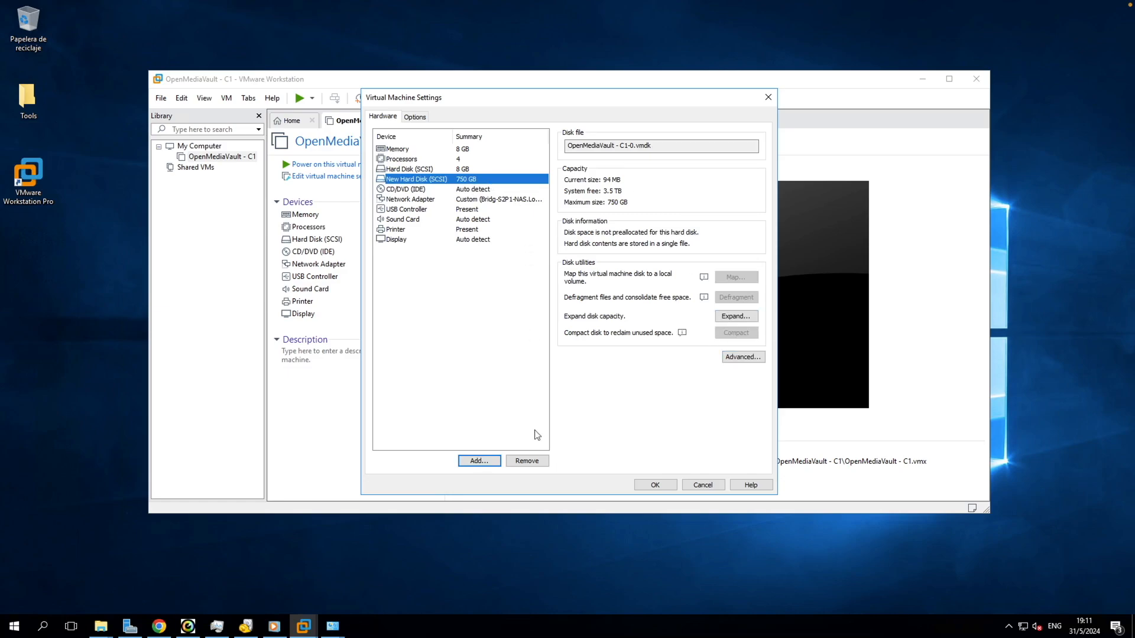
Step: Review the new 750 GB disk's advanced device-node settings without changes and close the settings
click(495, 461)
click(674, 415)
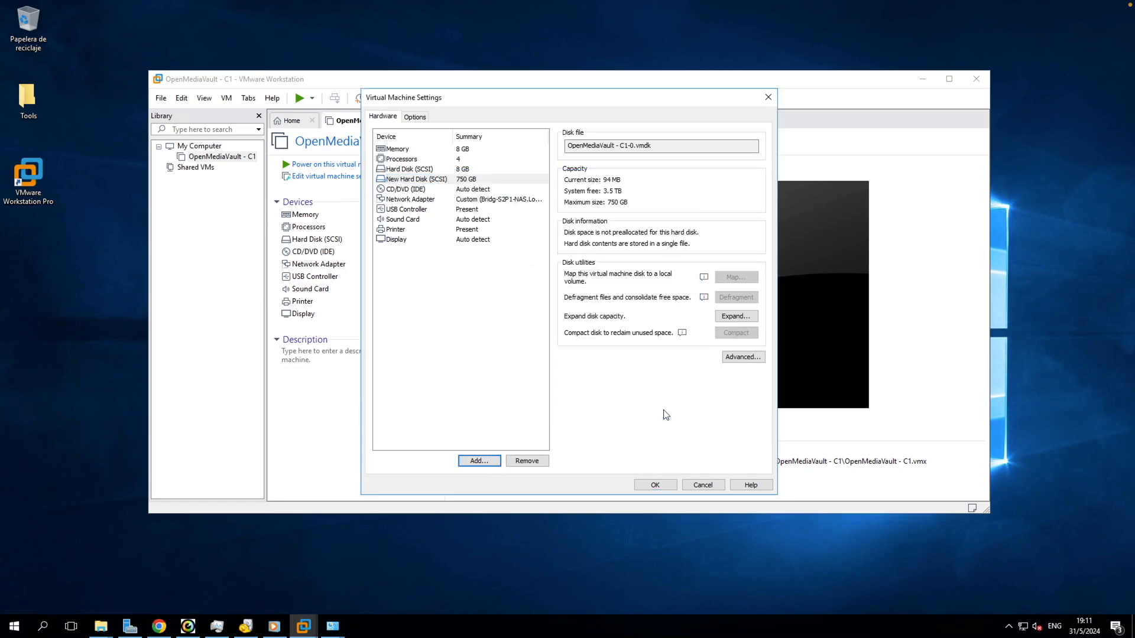
click(462, 182)
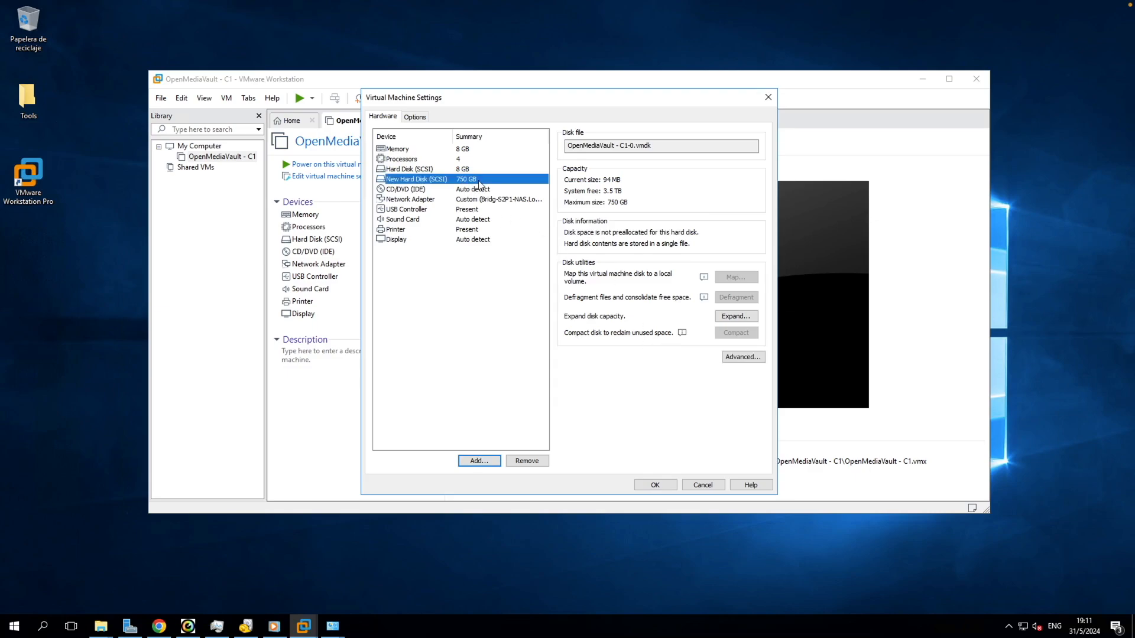
click(734, 358)
click(605, 235)
scroll(626, 254, up, 1)
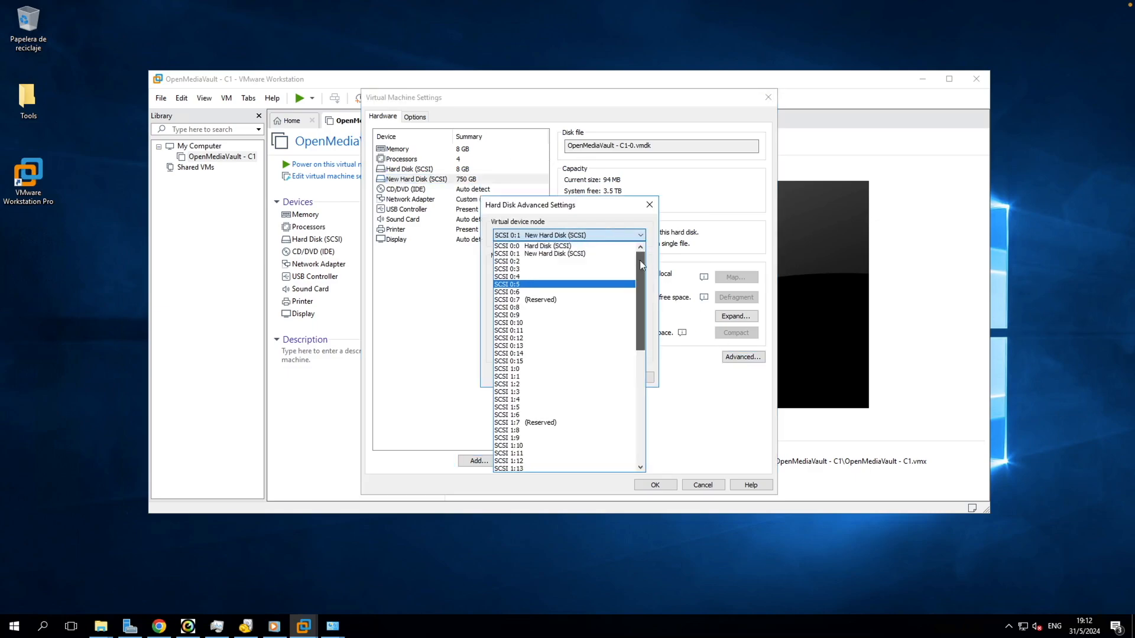
click(649, 206)
click(654, 485)
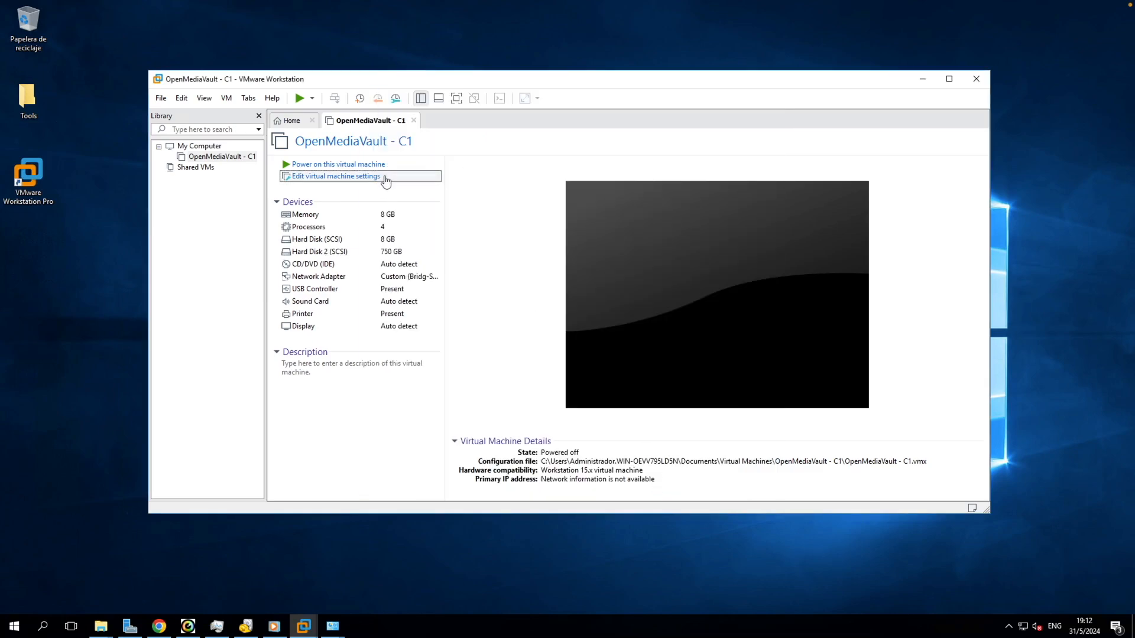
Step: Attach the OpenMediaVault ISO image from the desktop to the CD/DVD drive
click(386, 178)
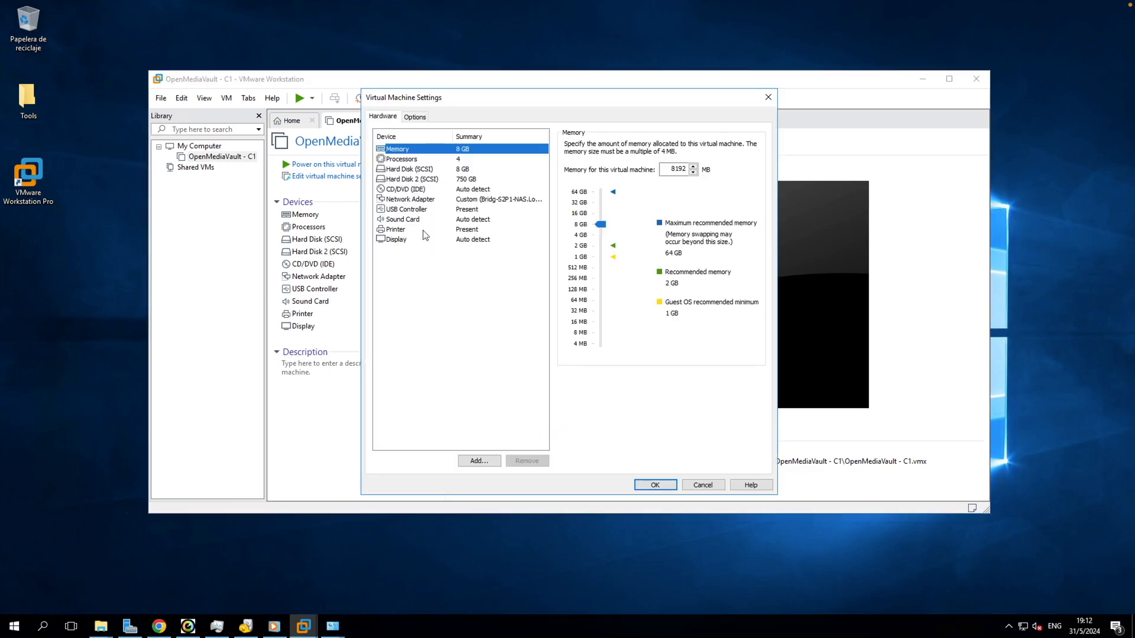
click(425, 191)
click(569, 218)
click(733, 233)
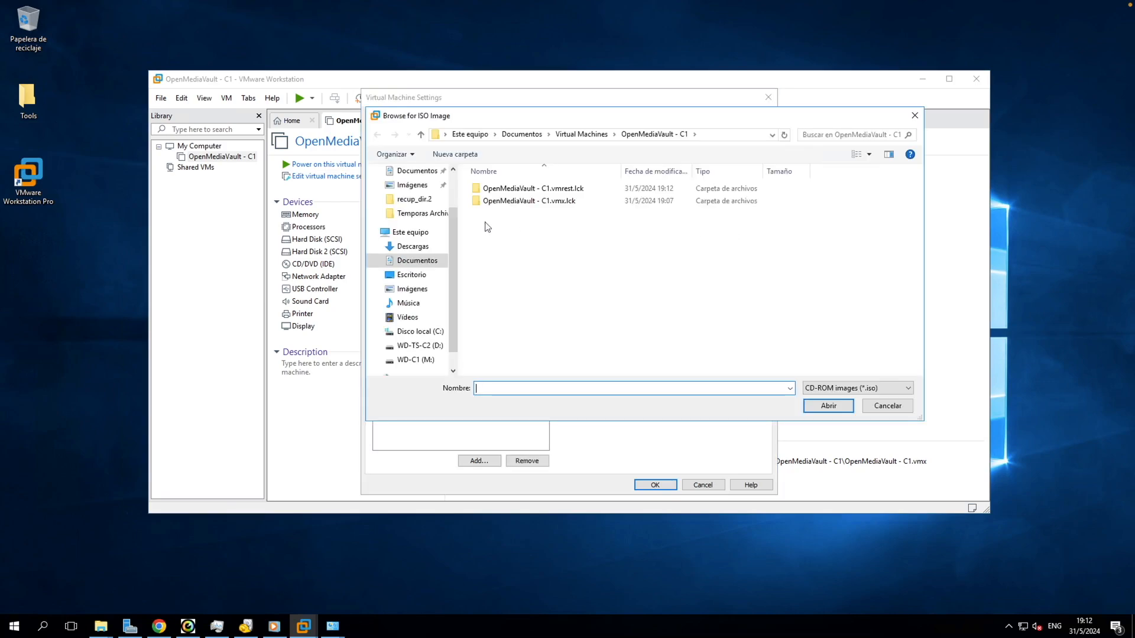
click(412, 275)
double_click(539, 201)
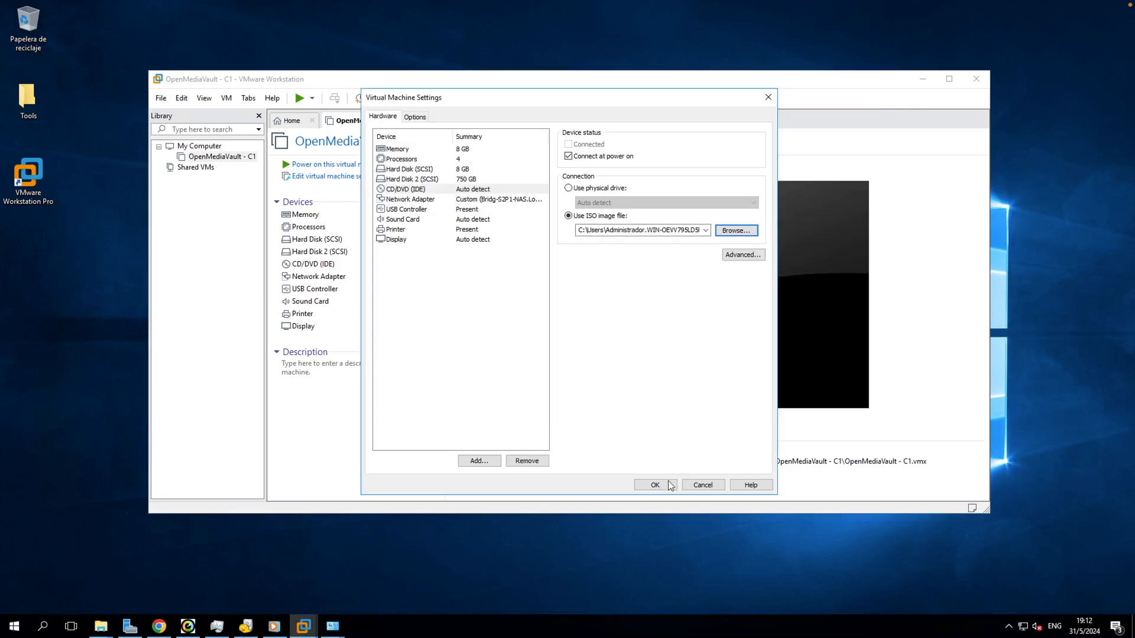
Step: Remove the printer and sound card from the VM and save the settings
click(476, 240)
click(509, 230)
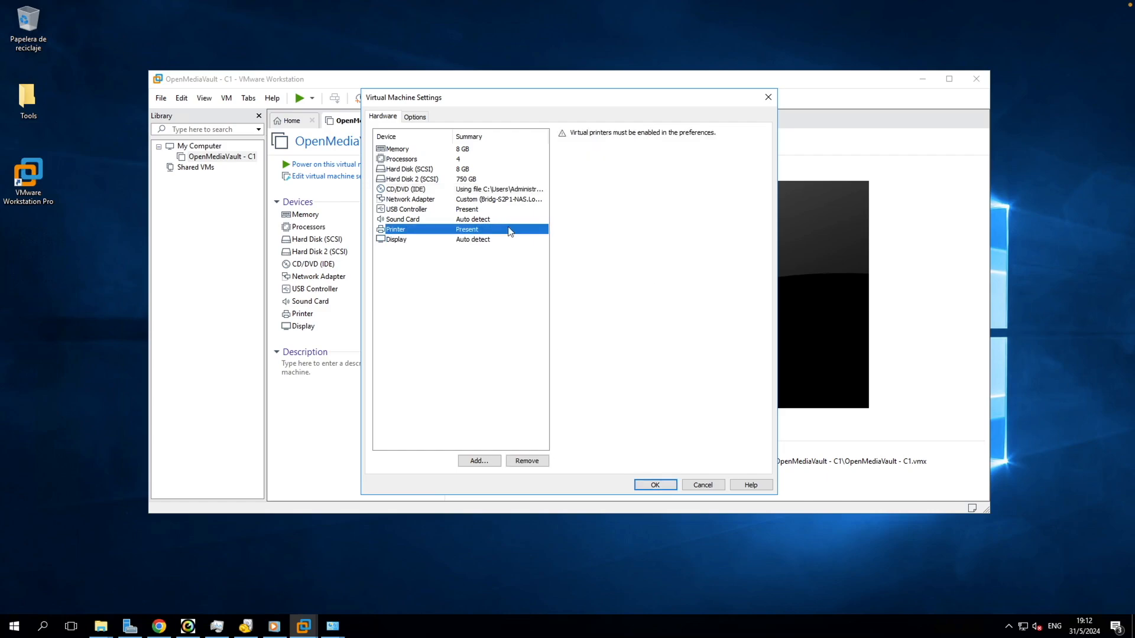
click(526, 461)
click(508, 219)
click(526, 461)
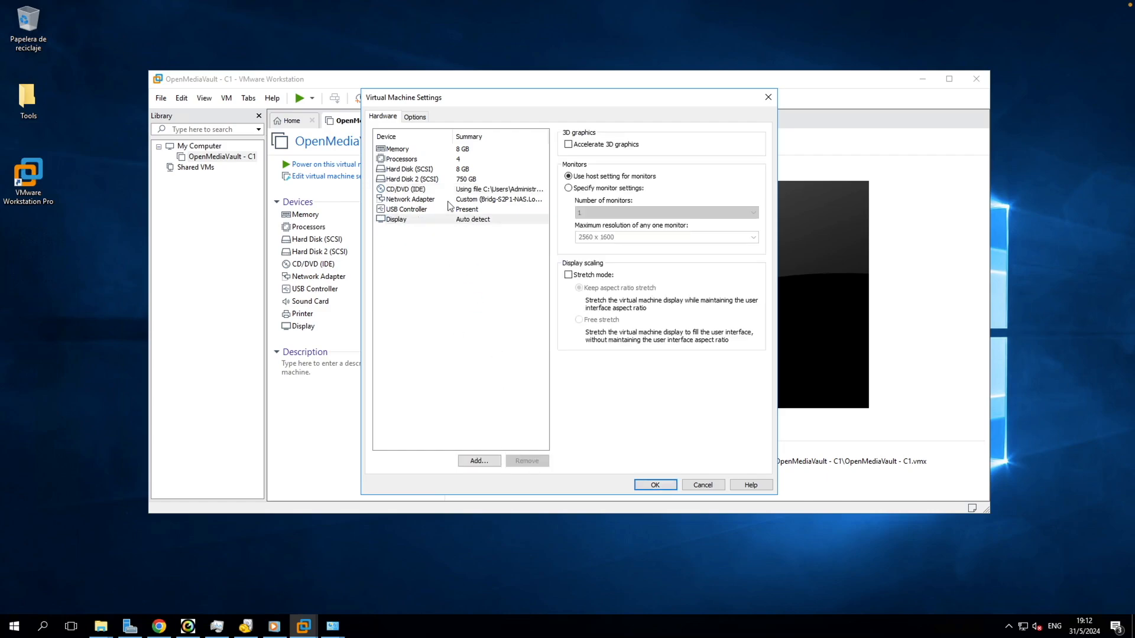
click(662, 485)
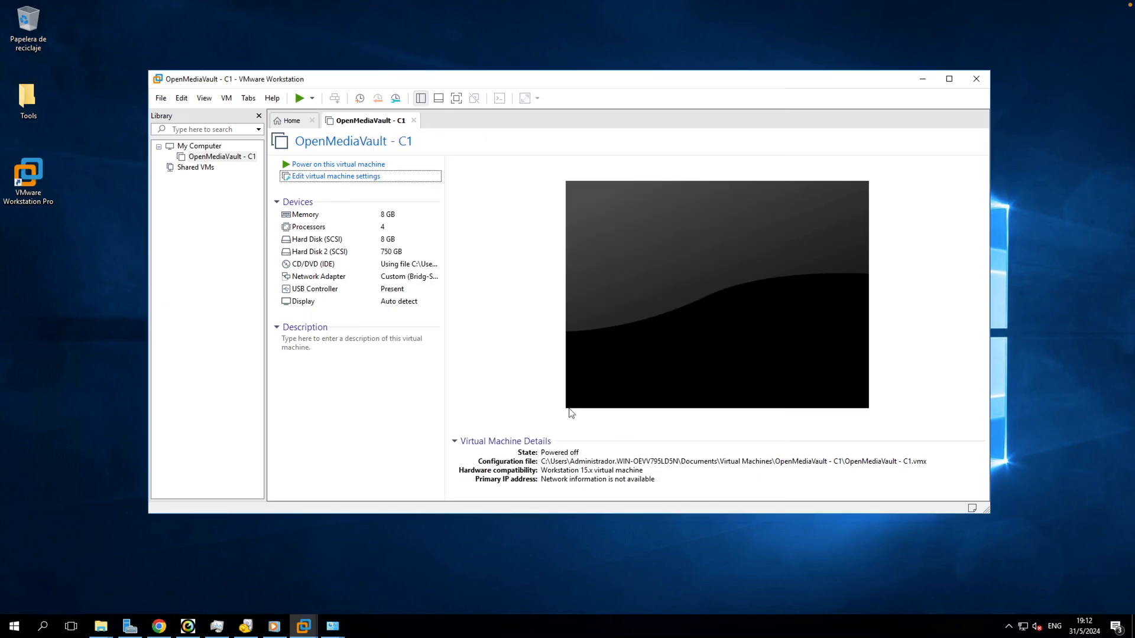
Step: Power on OpenMediaVault - C1 and launch the Install entry from its boot menu
click(366, 167)
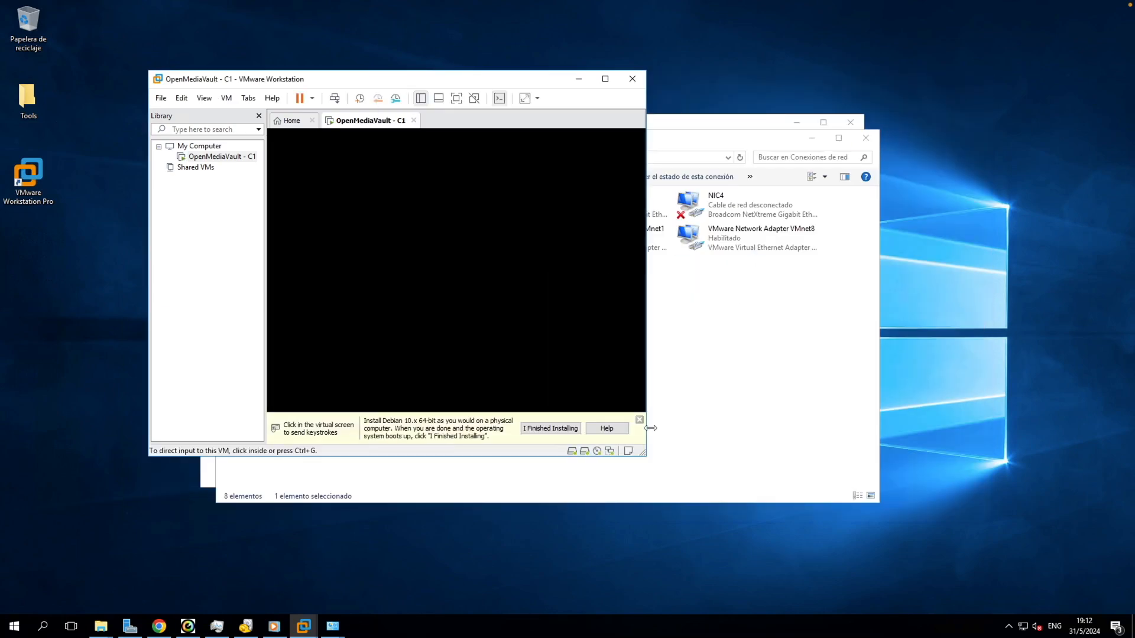
click(639, 420)
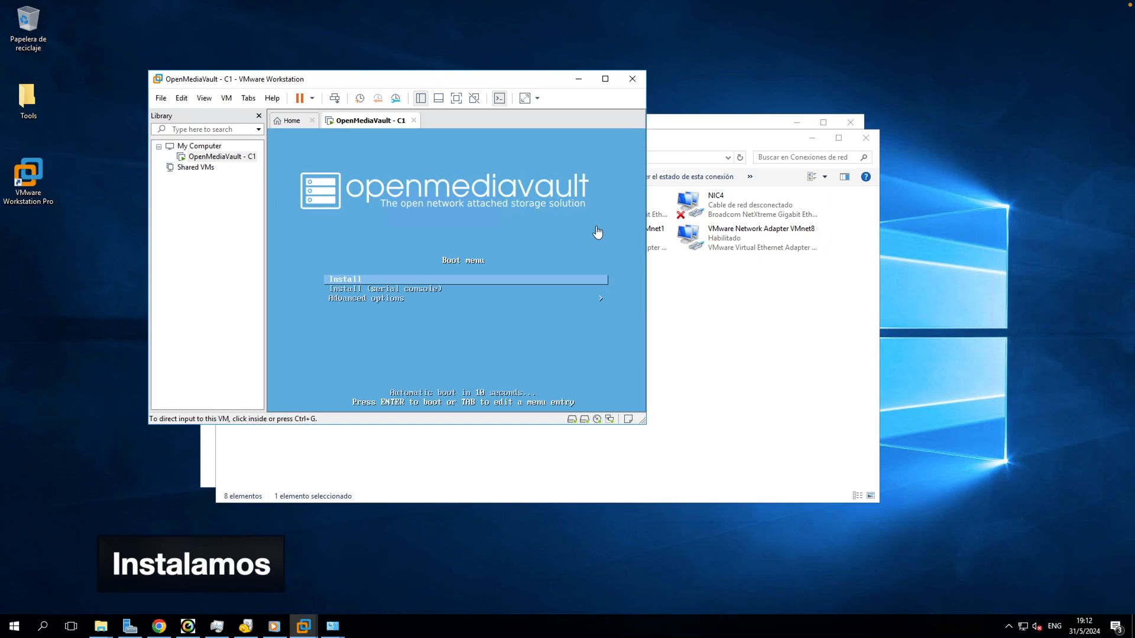
click(598, 233)
key(Return)
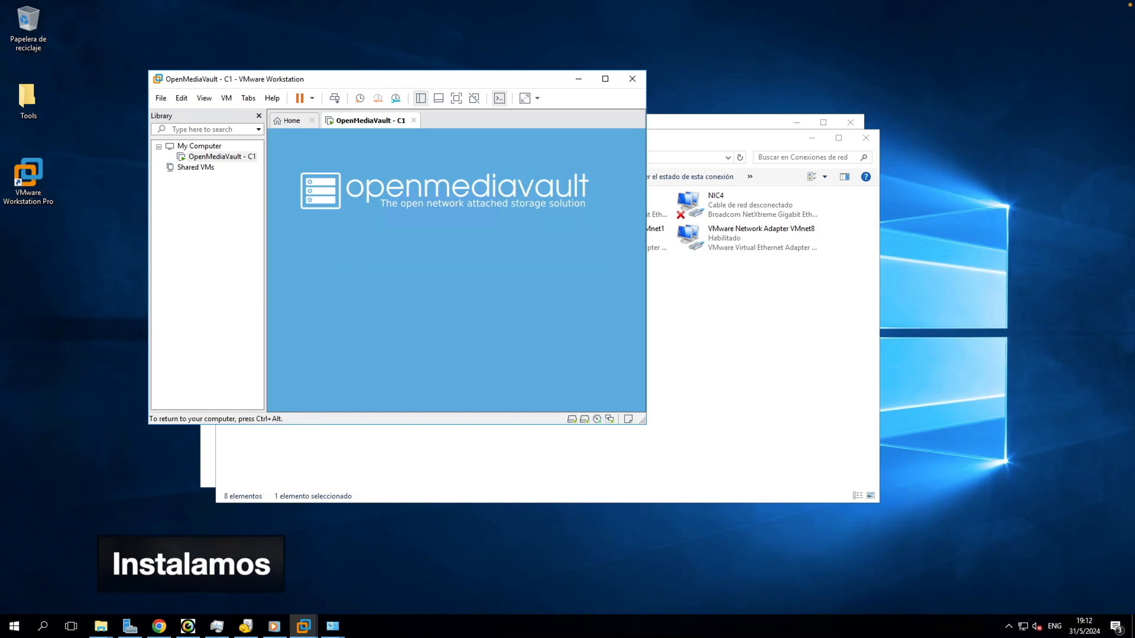
key(ctrl+alt)
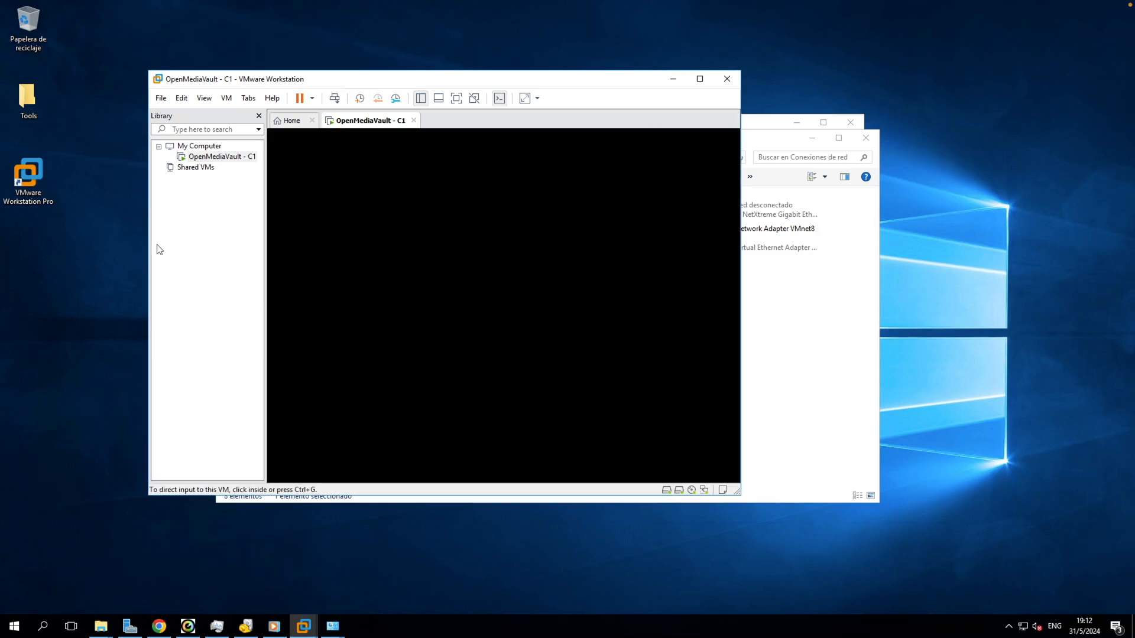
click(214, 156)
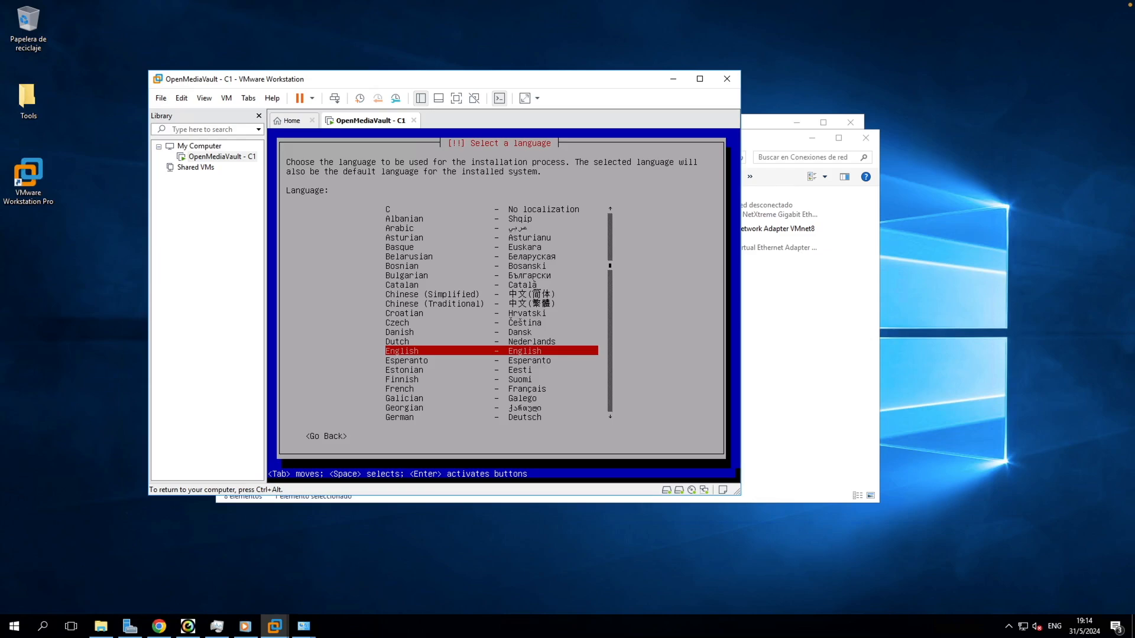
Step: Select Spanish as the installer language
key(Up)
key(Down)
key(Up)
key(Up)
key(Up)
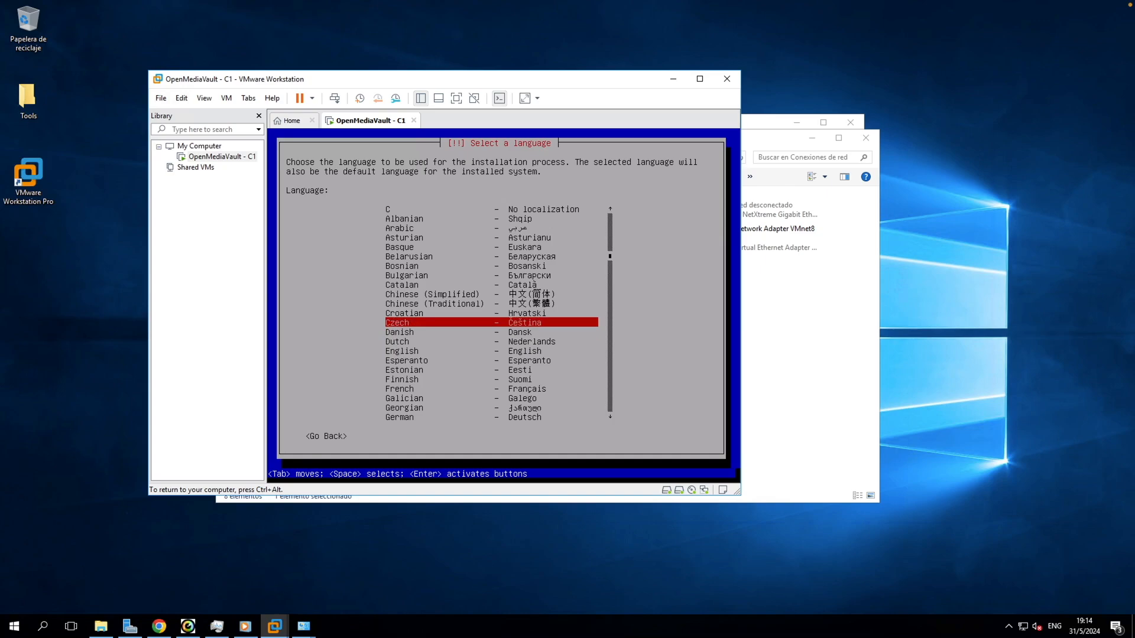
key(Down)
key(Down)
key(Down)
key(Down)
key(Down)
key(Up)
key(Up)
key(Down)
key(Down)
key(Down)
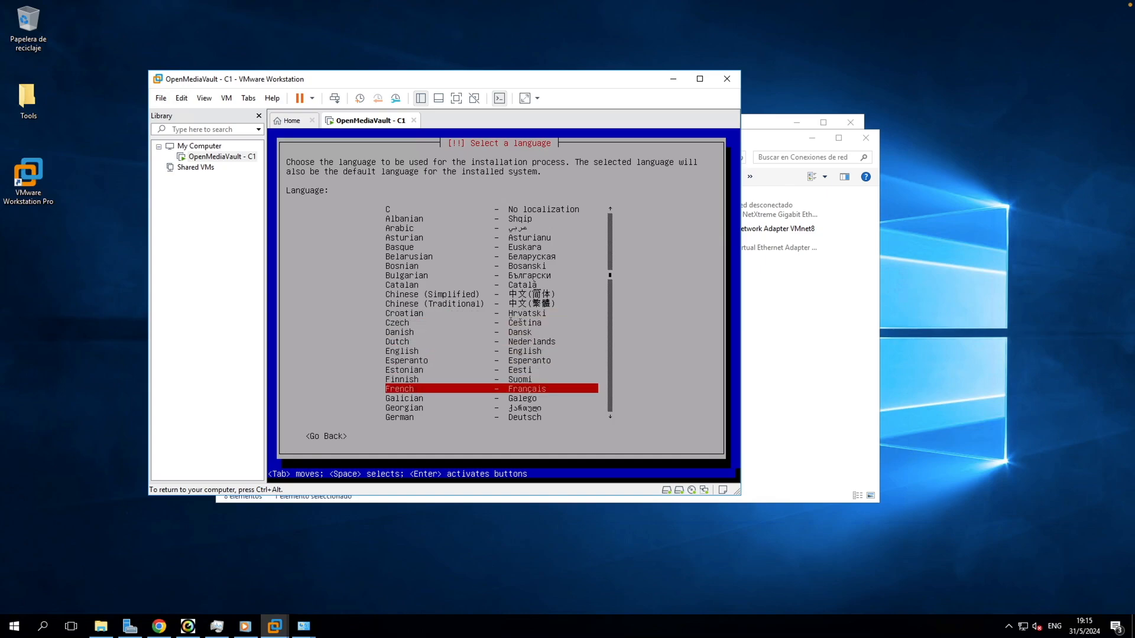
key(s)
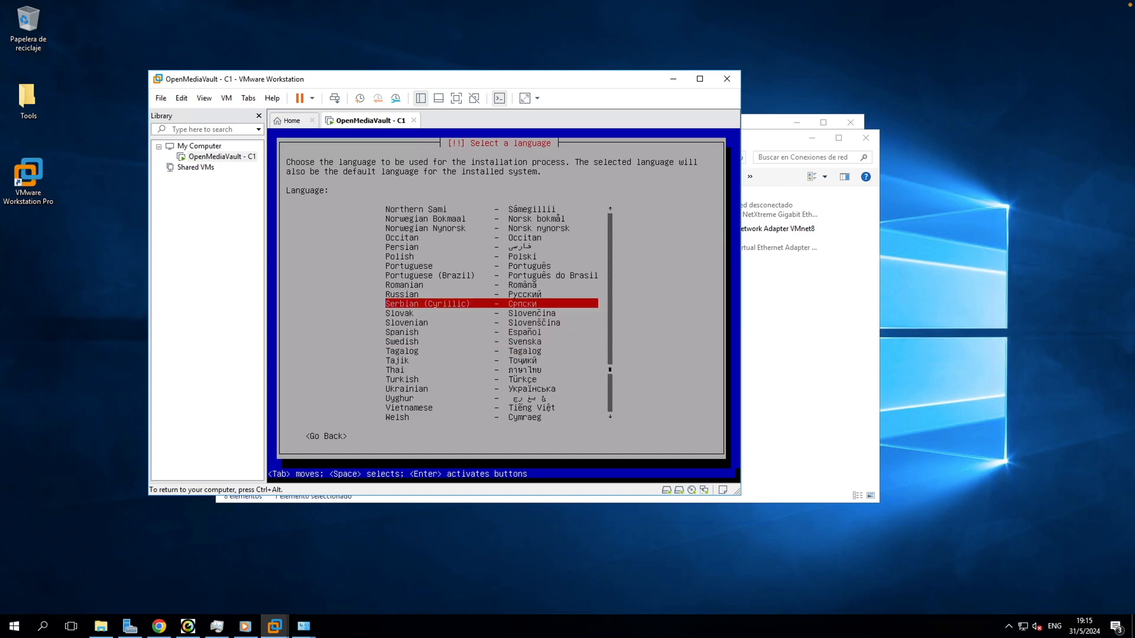
key(s)
key(s)
key(s)
key(Return)
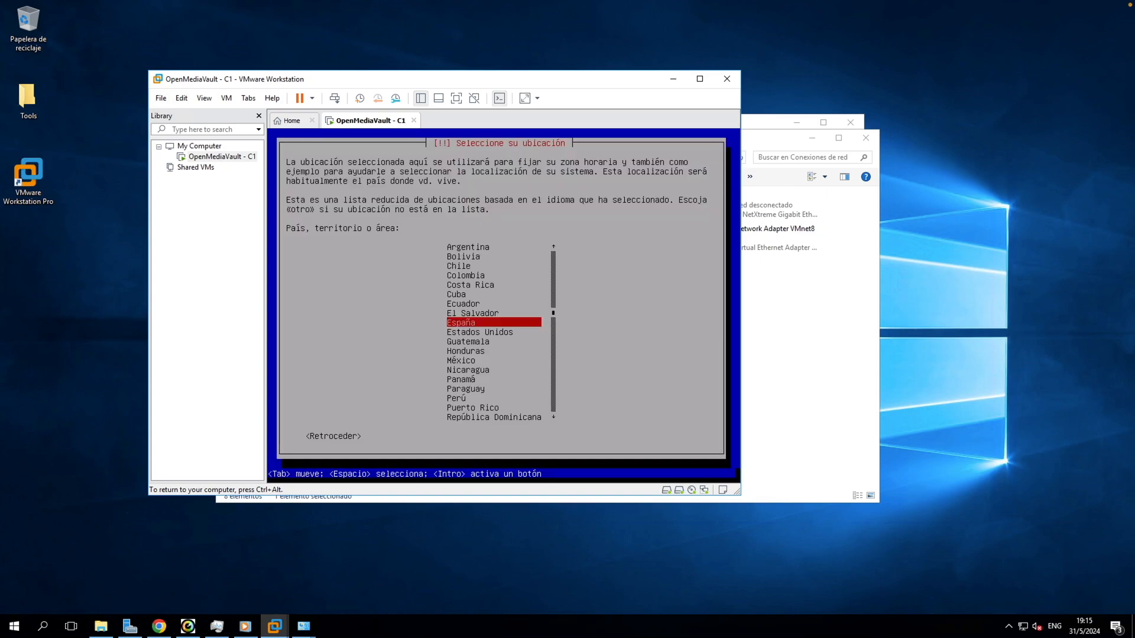
Step: Accept España as location and Español keyboard, and postpone the VMware Tools reminder
key(Return)
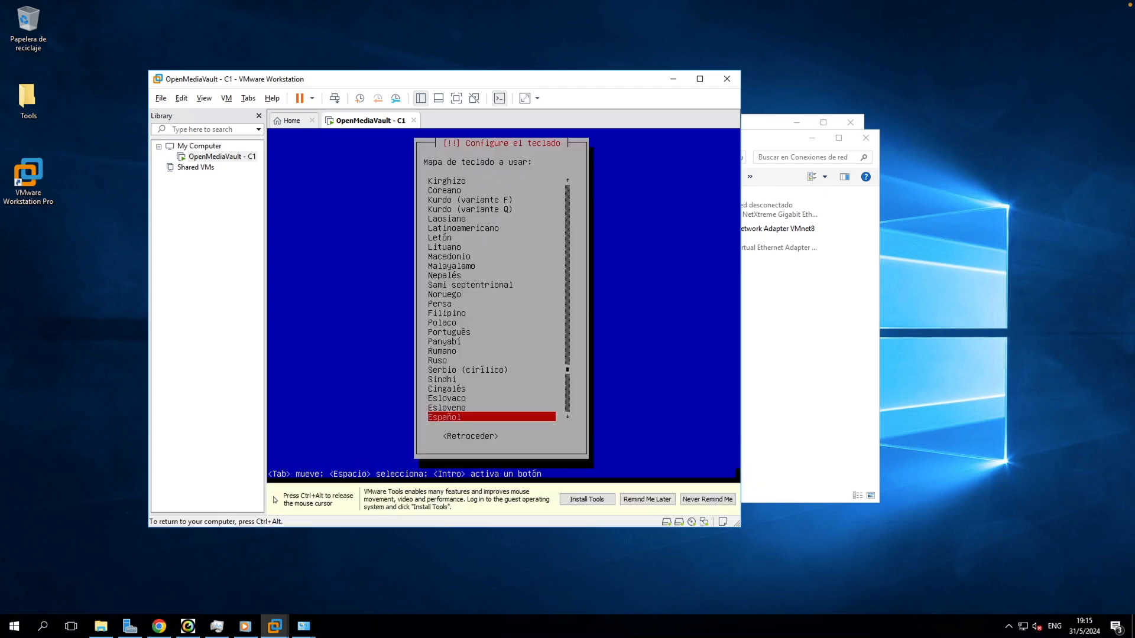
key(Return)
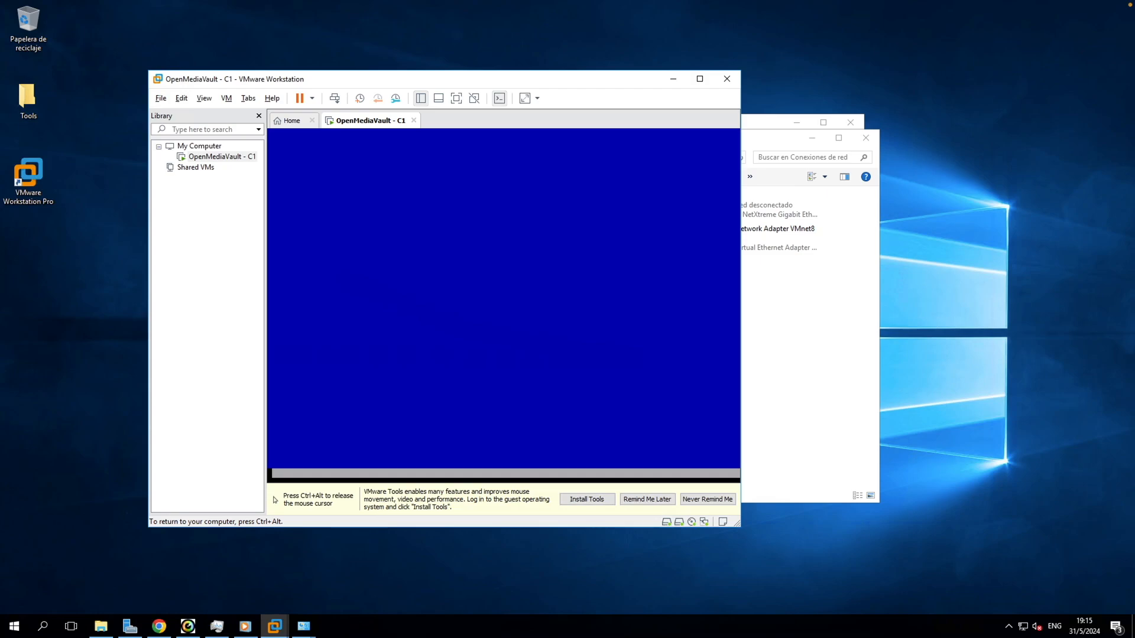
key(ctrl+alt)
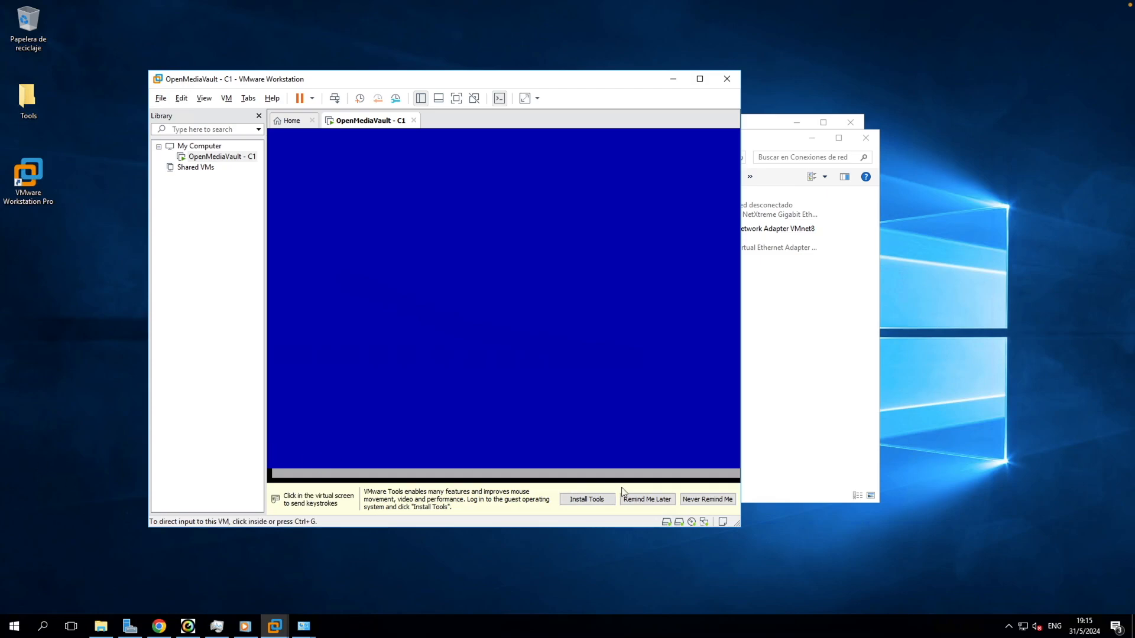
click(667, 501)
click(560, 372)
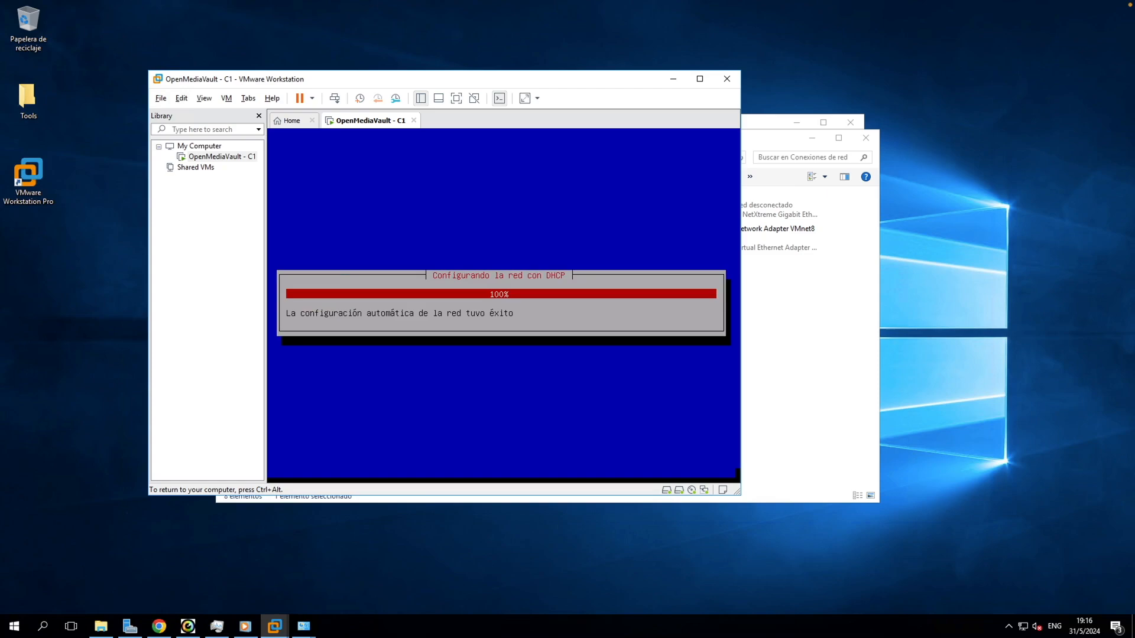
Step: Set the hostname to OMV-C1 and keep the default domain 'local'
key(BackSpace)
key(BackSpace)
key(BackSpace)
key(BackSpace)
key(BackSpace)
key(BackSpace)
key(BackSpace)
key(BackSpace)
key(BackSpace)
key(BackSpace)
key(BackSpace)
key(BackSpace)
key(BackSpace)
key(BackSpace)
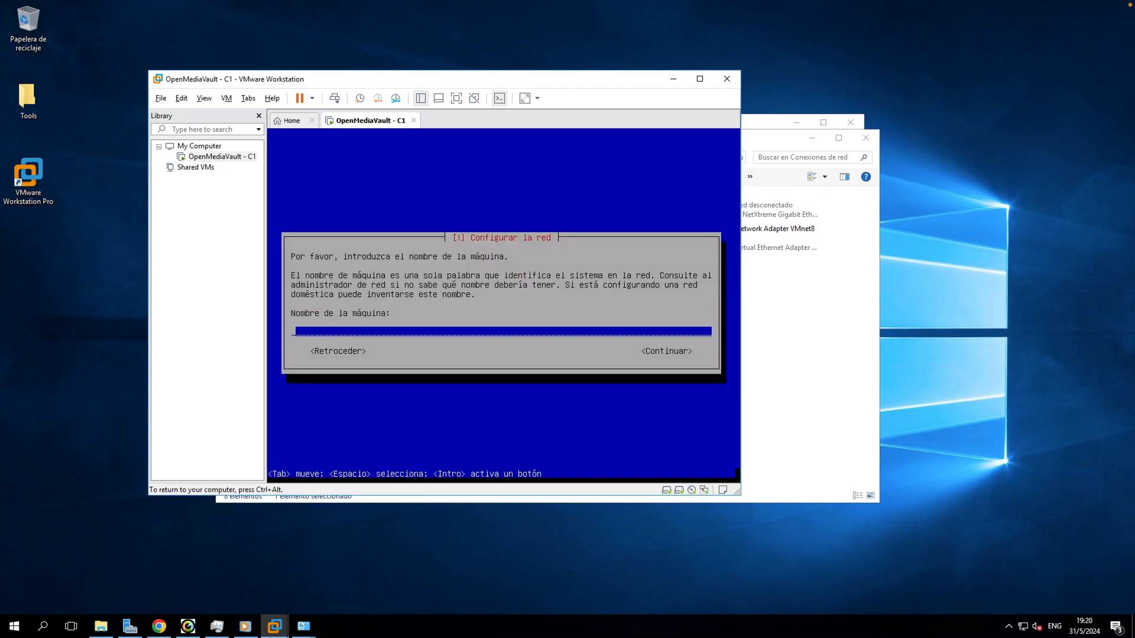
text(OMV-C1)
key(Return)
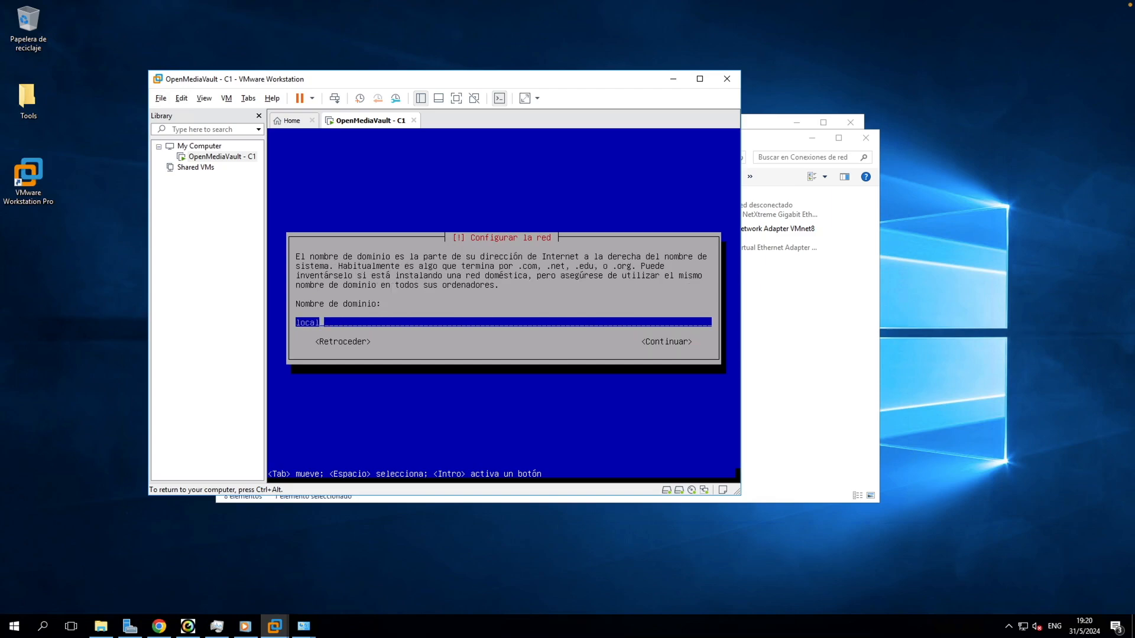
key(Return)
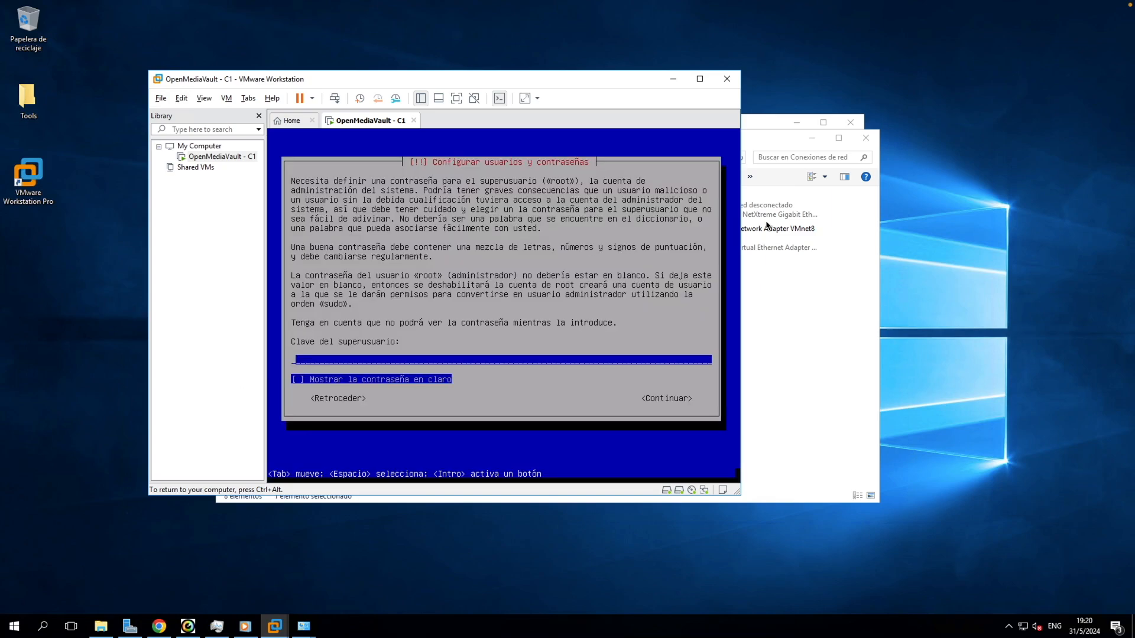
Step: Enter and confirm the root password, then accept the Península time zone
key(Escape)
key(Return)
text(********)
key(Return)
text(********)
key(Return)
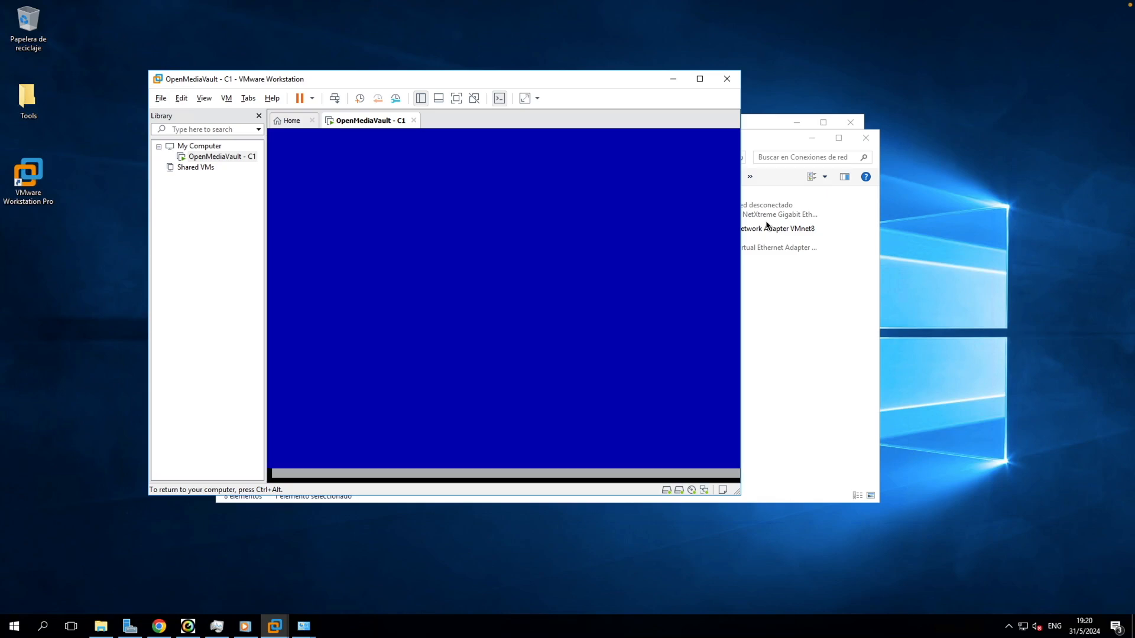
key(Return)
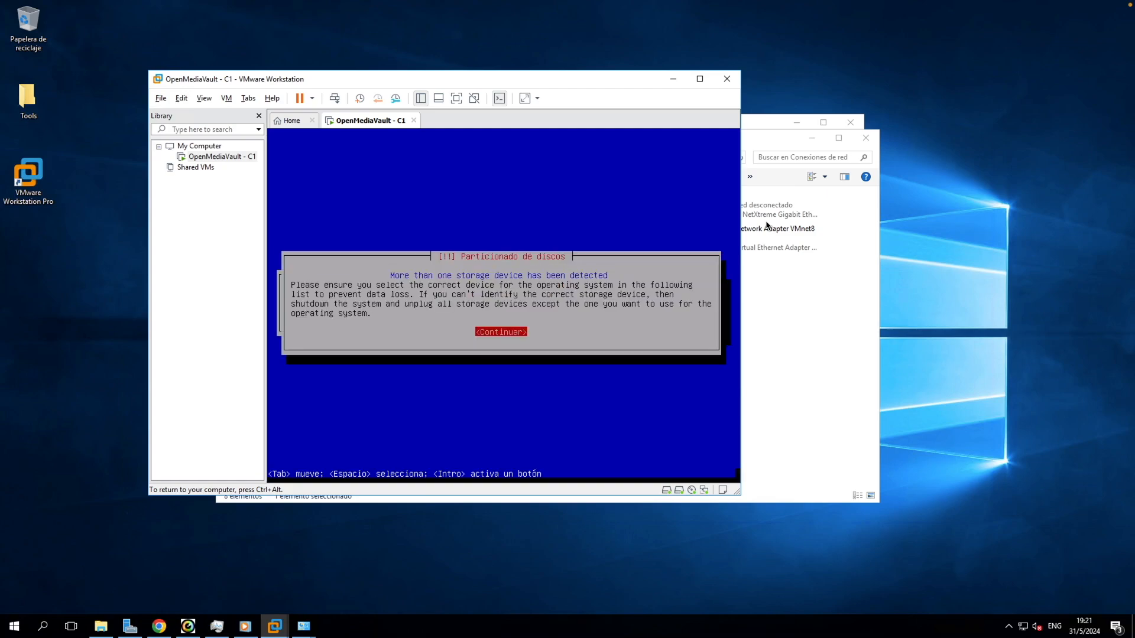
Step: Acknowledge the multiple-disks warning and install the system onto the 8.6 GB sda disk
key(Return)
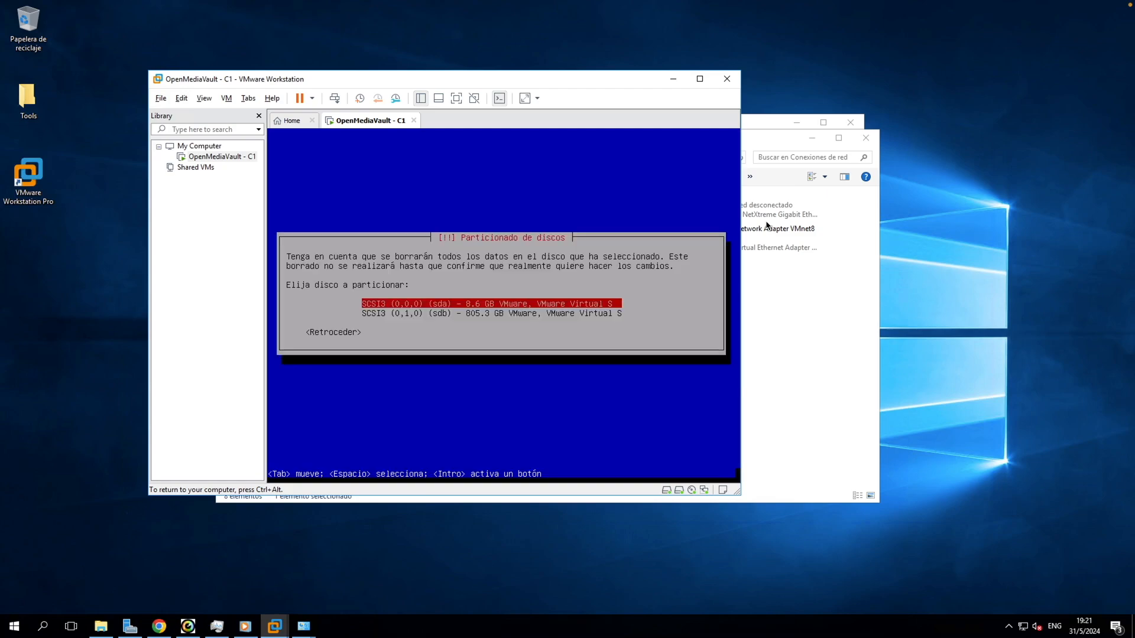
key(Return)
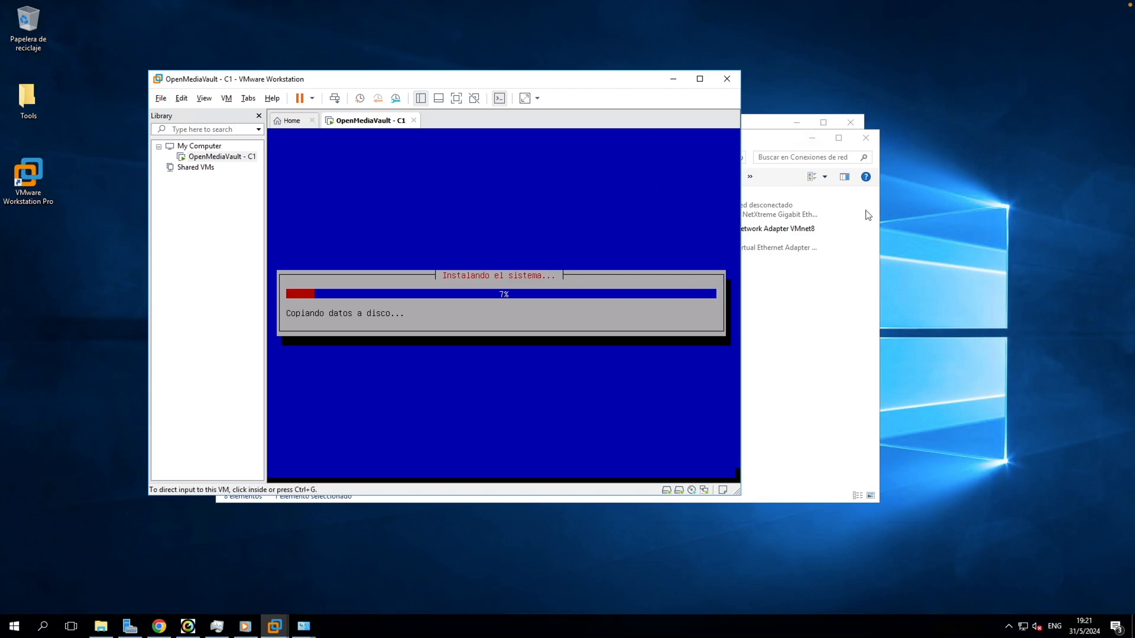
drag(617, 71, 699, 69)
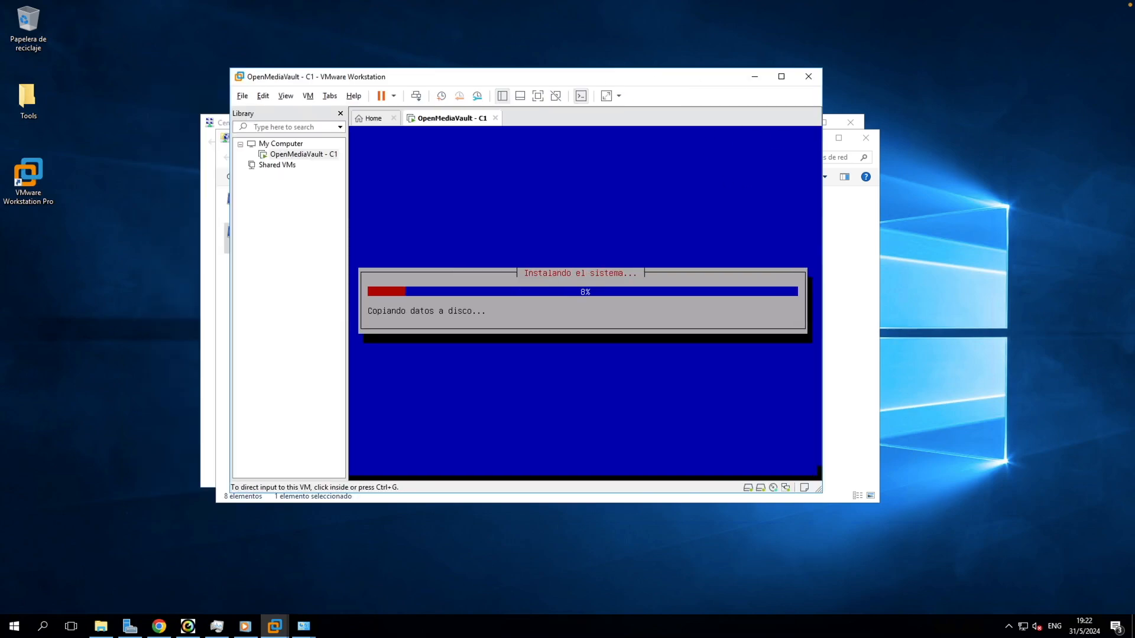
click(945, 170)
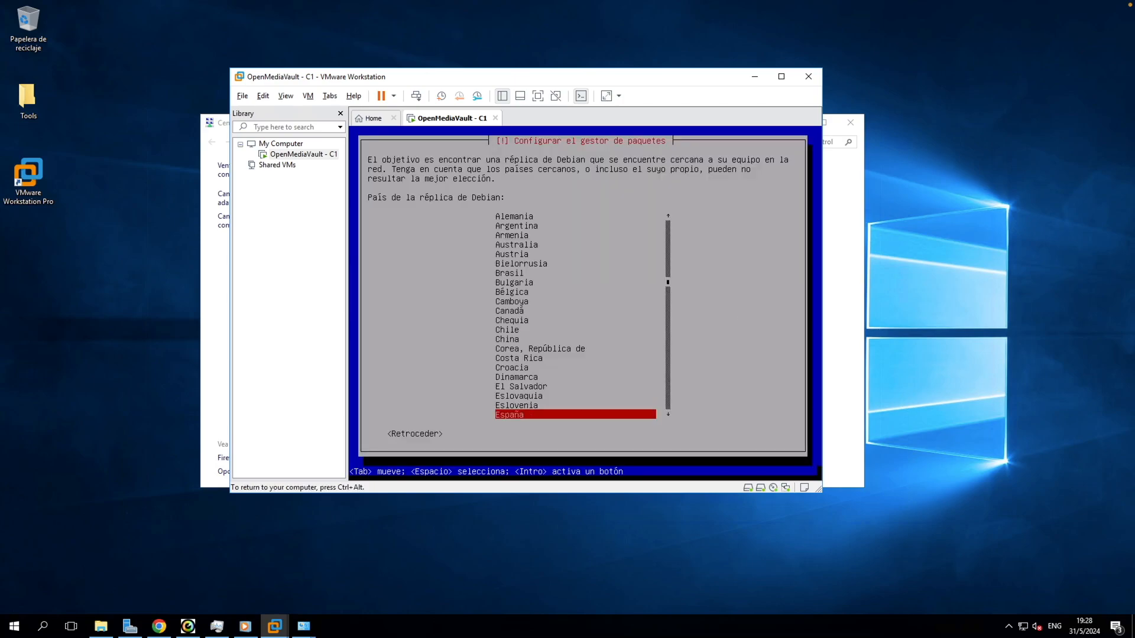
Step: Use the Argentina deb.debian.org mirror with no HTTP proxy
key(Home)
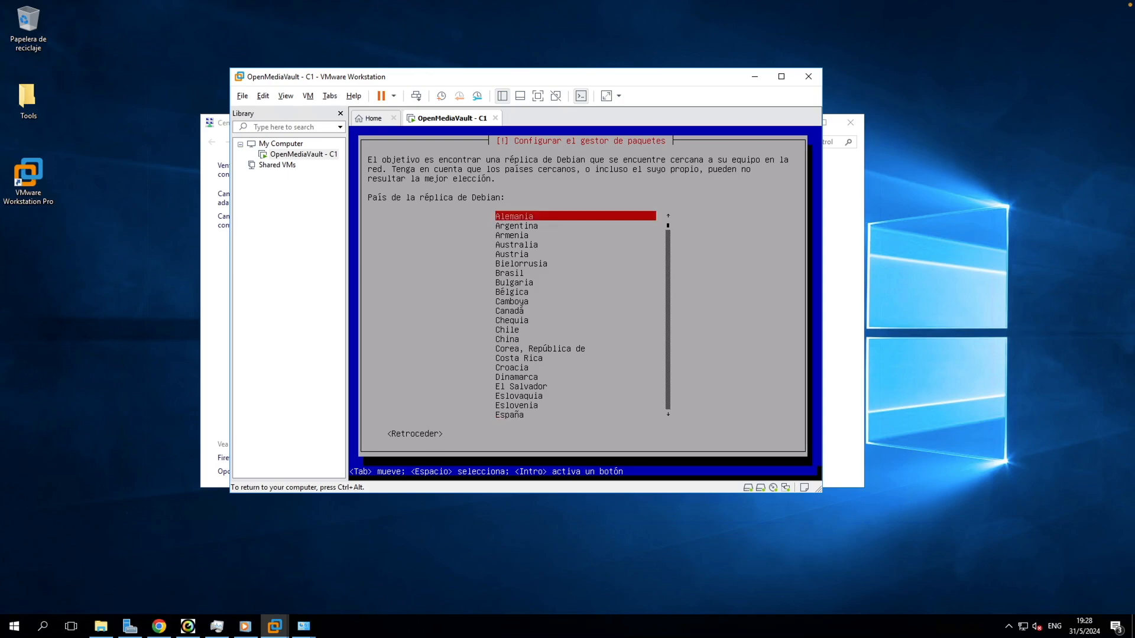
key(Down)
key(Return)
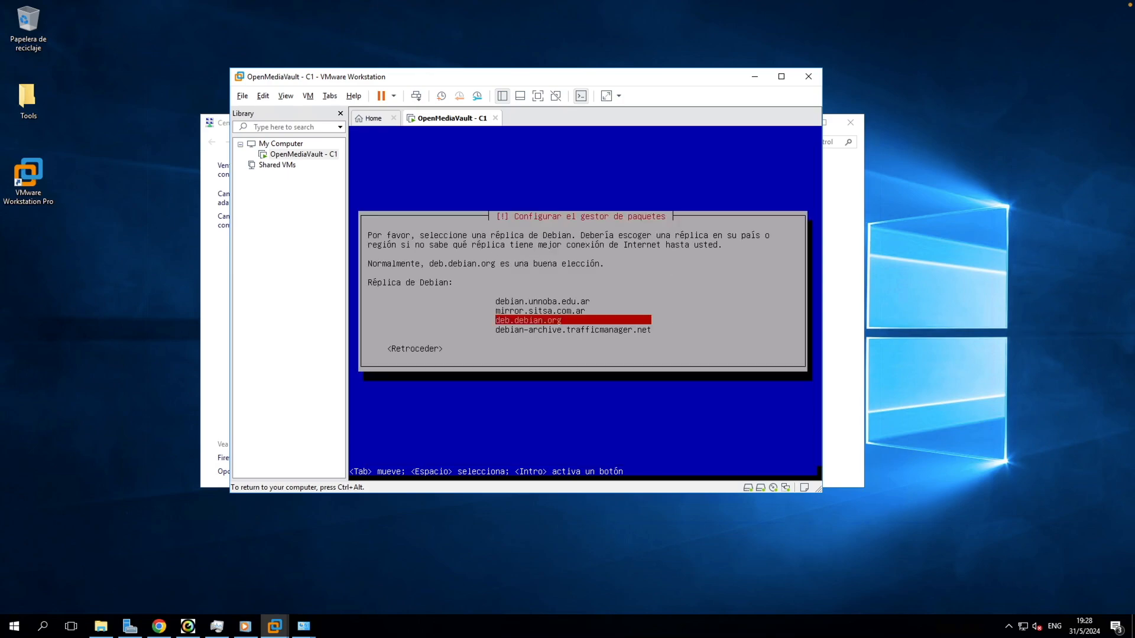
key(Down)
key(Up)
key(Return)
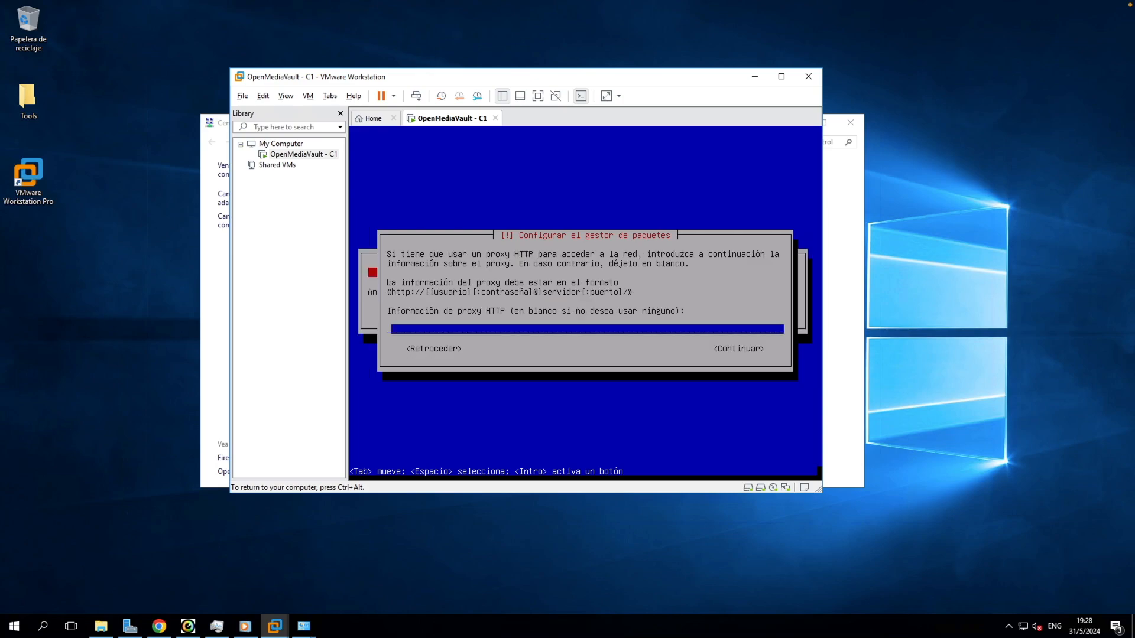
key(Tab)
key(Return)
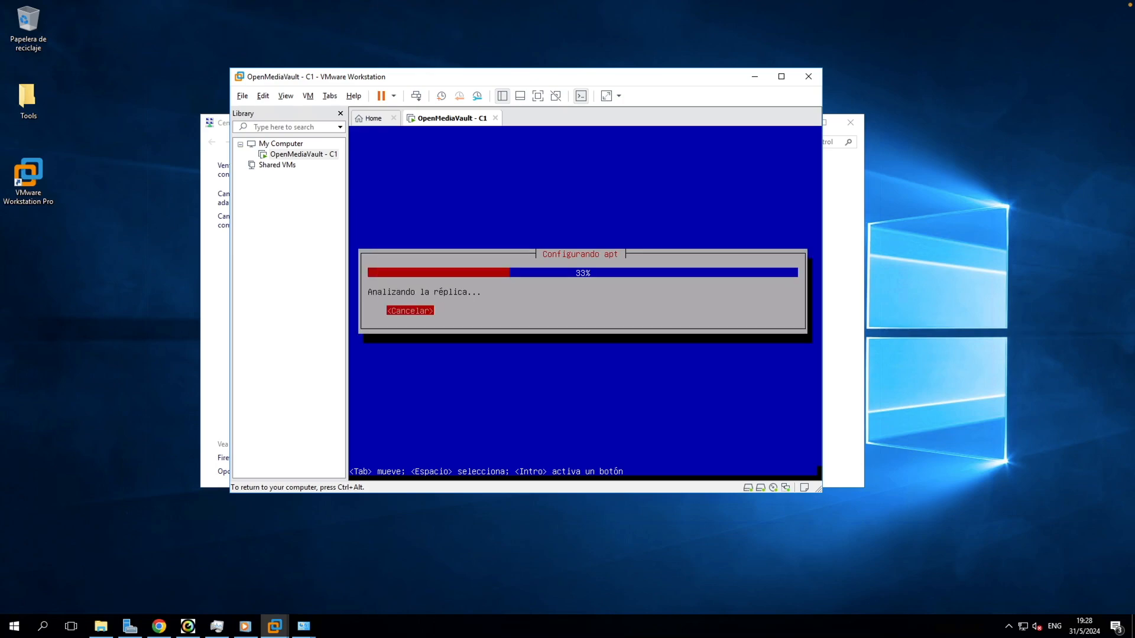
key(ctrl+alt)
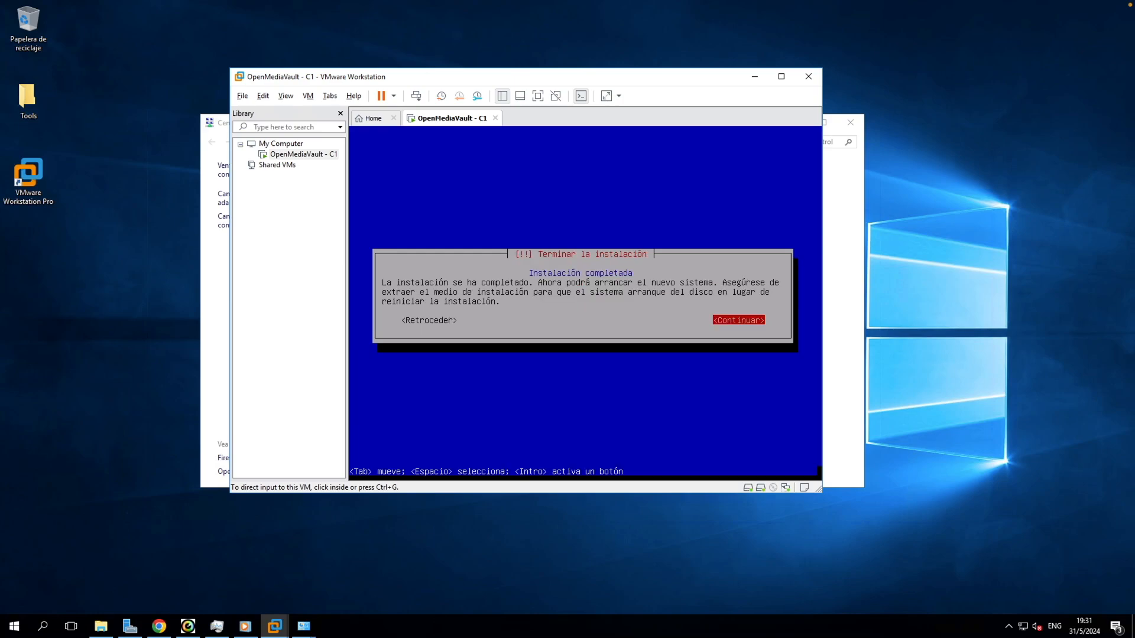
Step: Reboot into the new system, log in as root, and run ifconfig and apt update
key(ctrl+g)
key(Return)
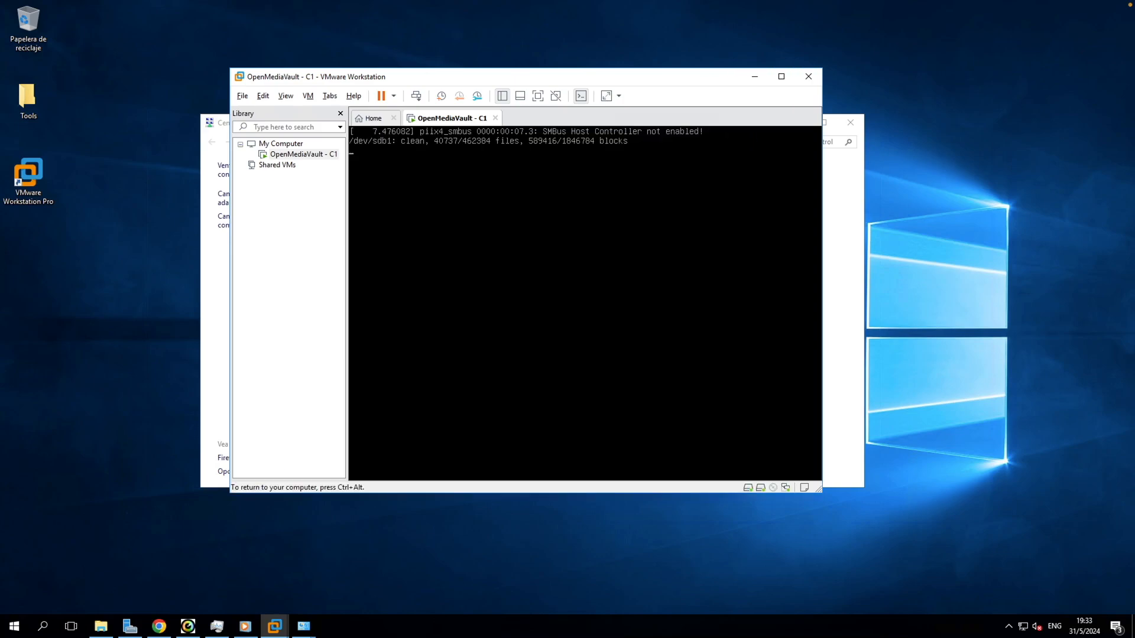
text(root)
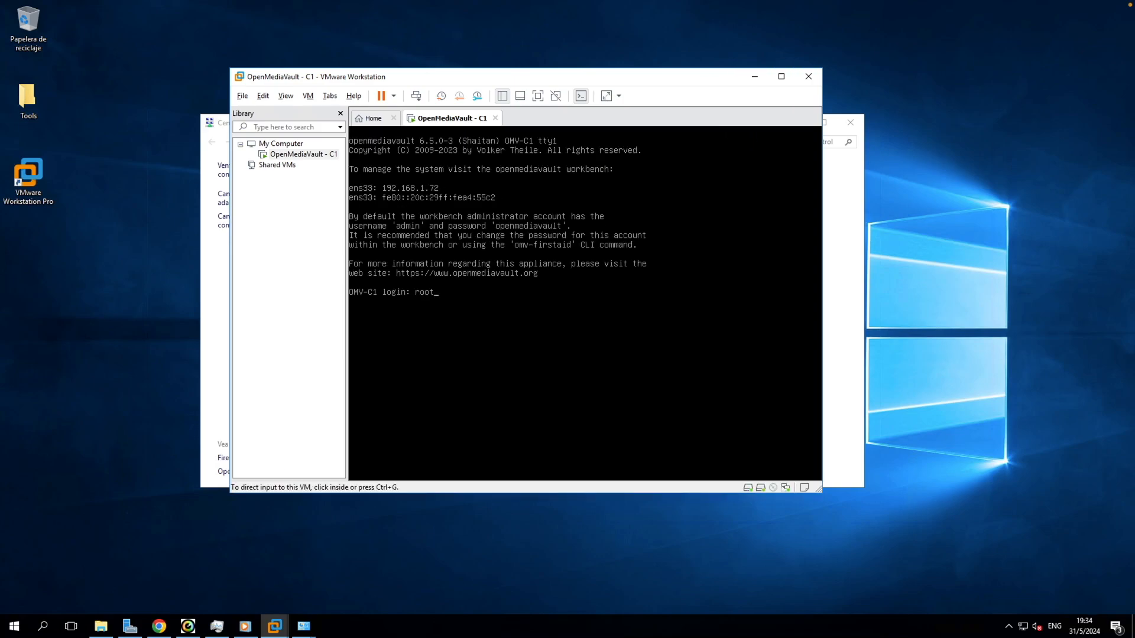
key(Return)
key(Return)
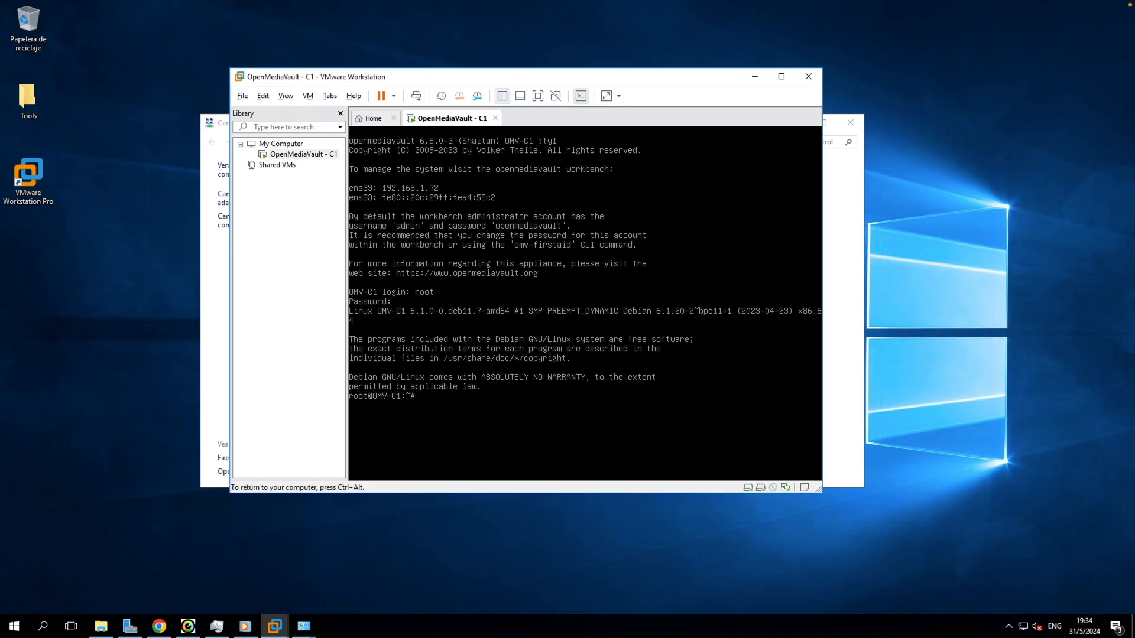
text(ifconfig)
key(Return)
text(apt update)
key(Return)
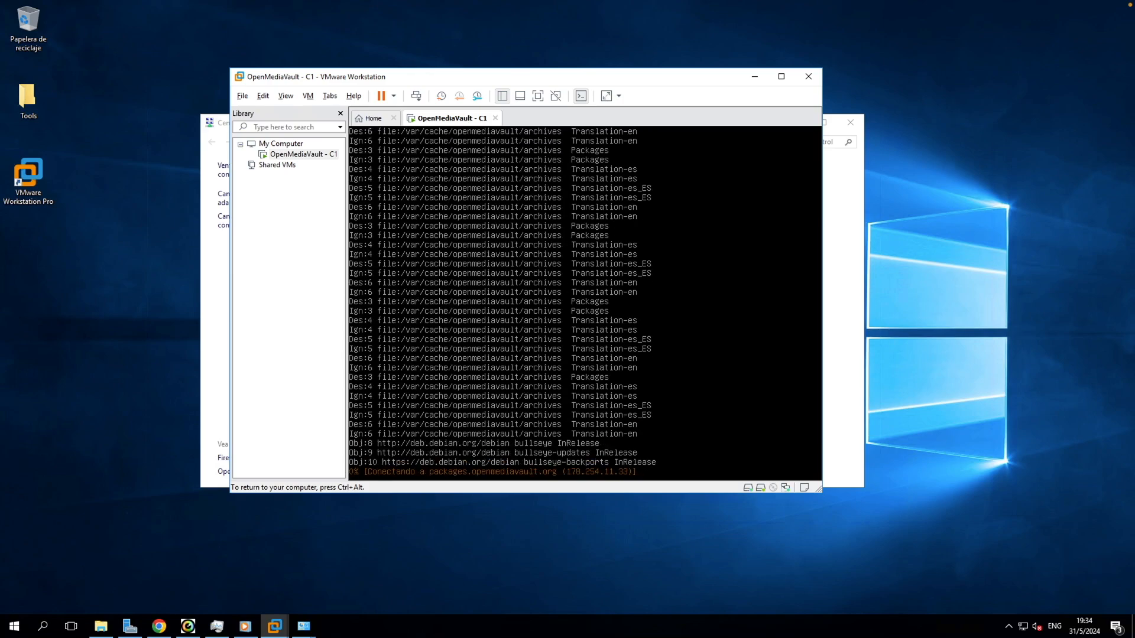
Step: Enlarge the VMware window and start a full package upgrade with apt upgrade
key(ctrl+alt)
drag(821, 491, 887, 541)
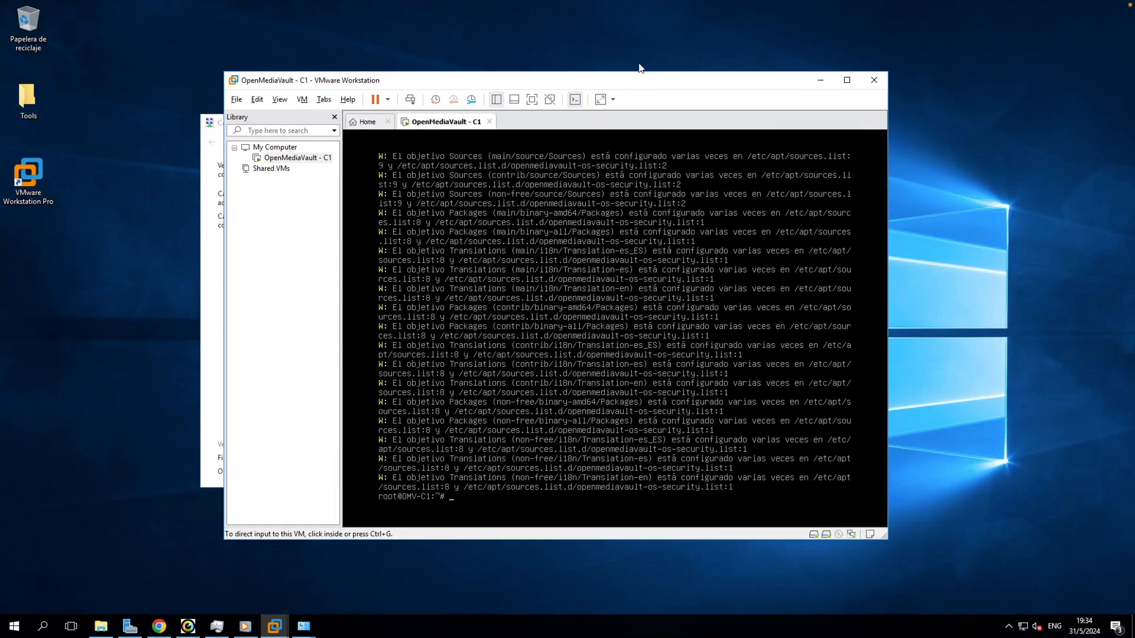
drag(640, 76, 587, 63)
drag(833, 529, 887, 553)
drag(603, 62, 610, 62)
click(844, 136)
key(Return)
text(apt upgrade)
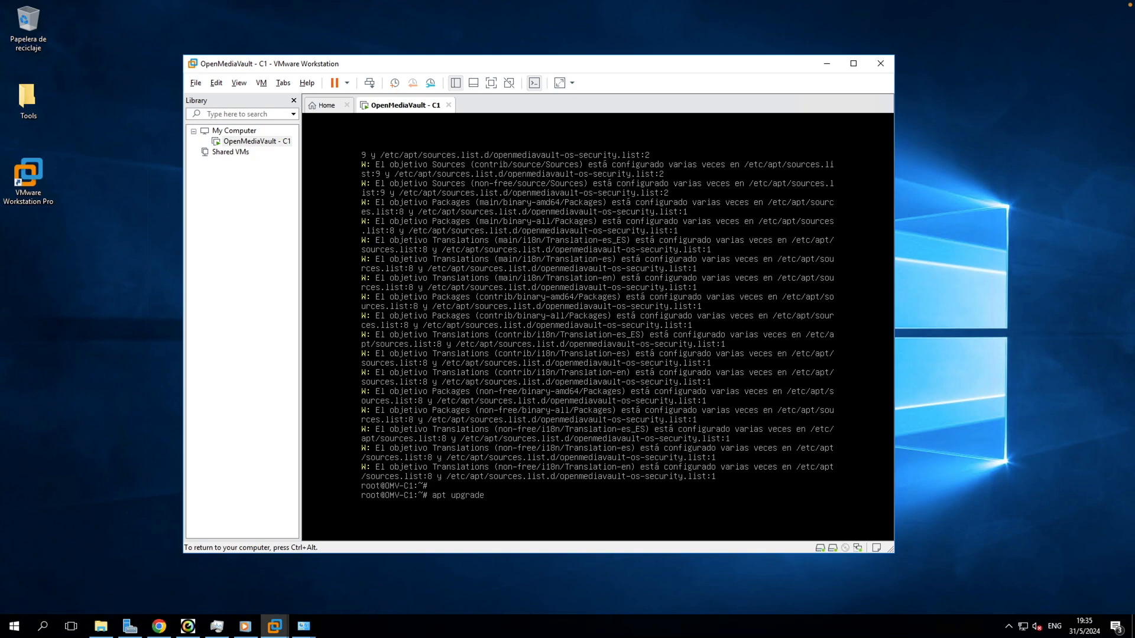
key(Return)
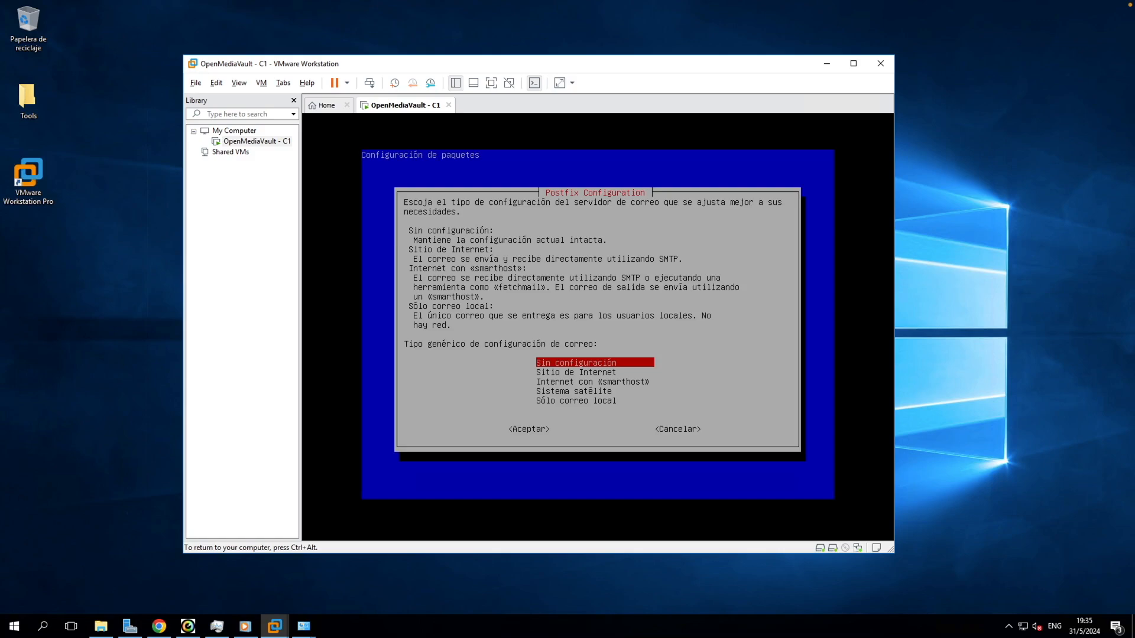
Step: Choose Sin configuración as the Postfix mail configuration so the package upgrade can finish
key(Down)
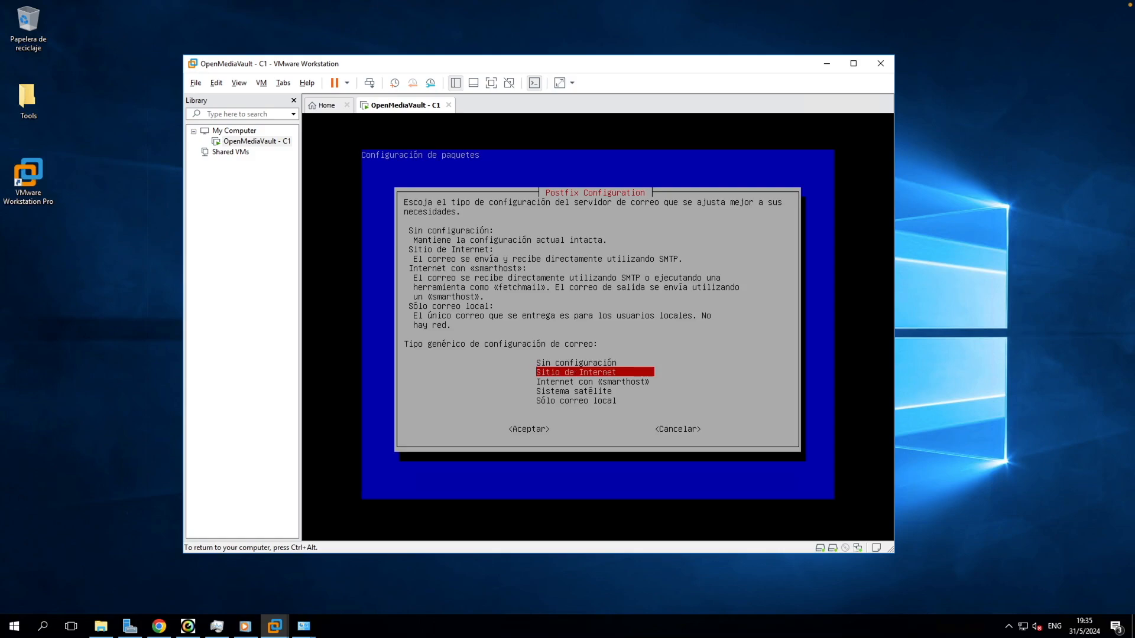
key(Up)
key(Down)
key(Down)
key(Up)
key(Up)
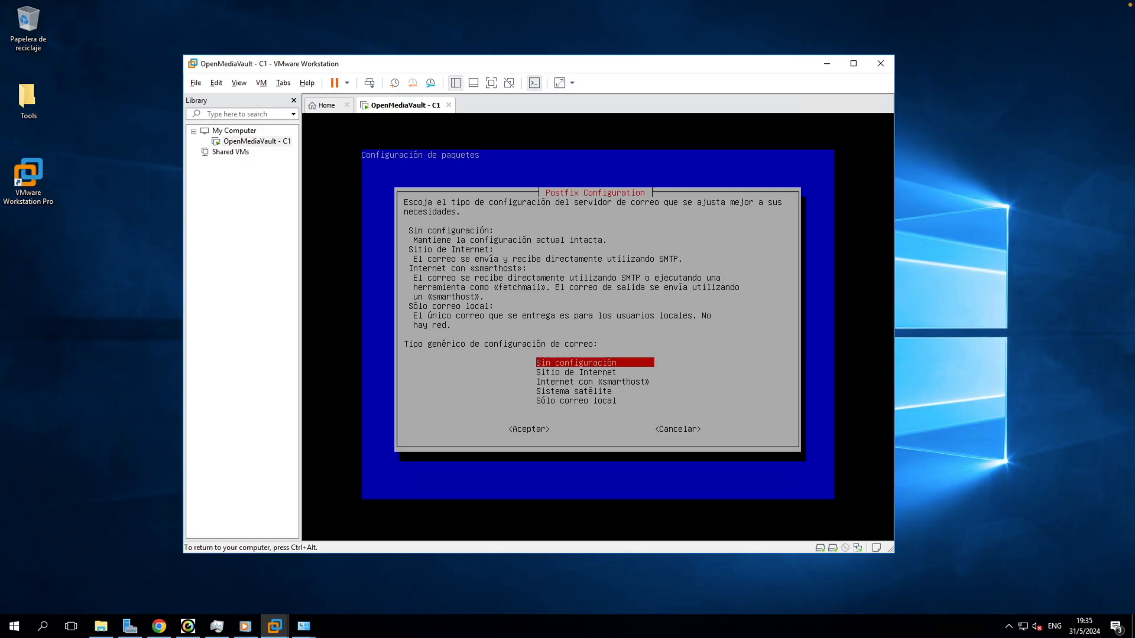
key(Return)
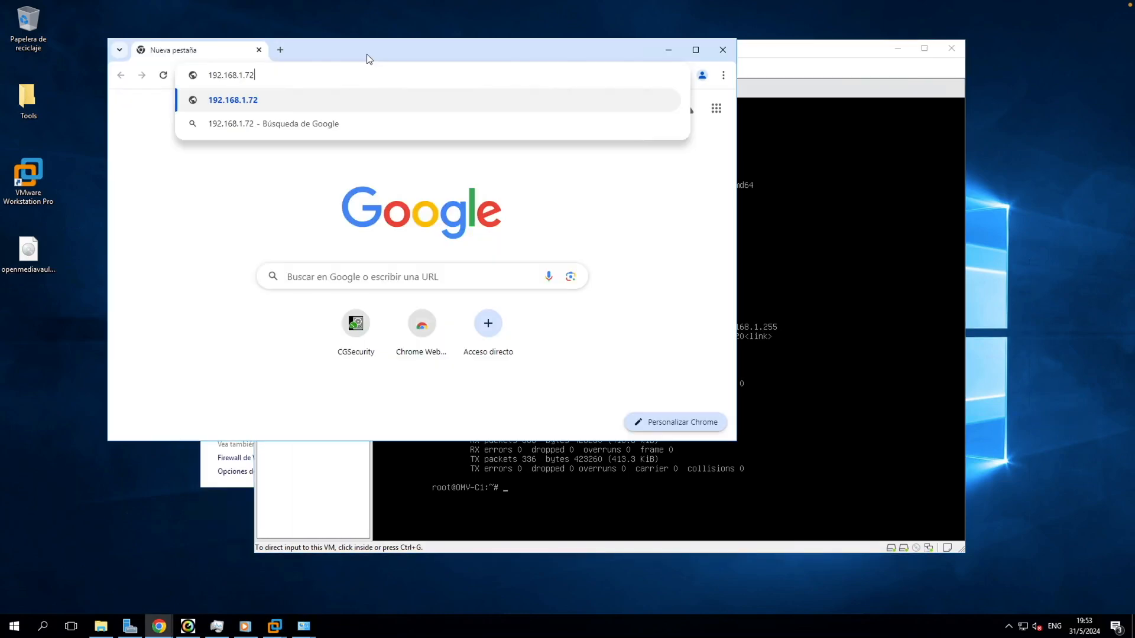
Step: Load the OpenMediaVault login page at 192.168.1.72 and sign in with the admin account and its password
key(Return)
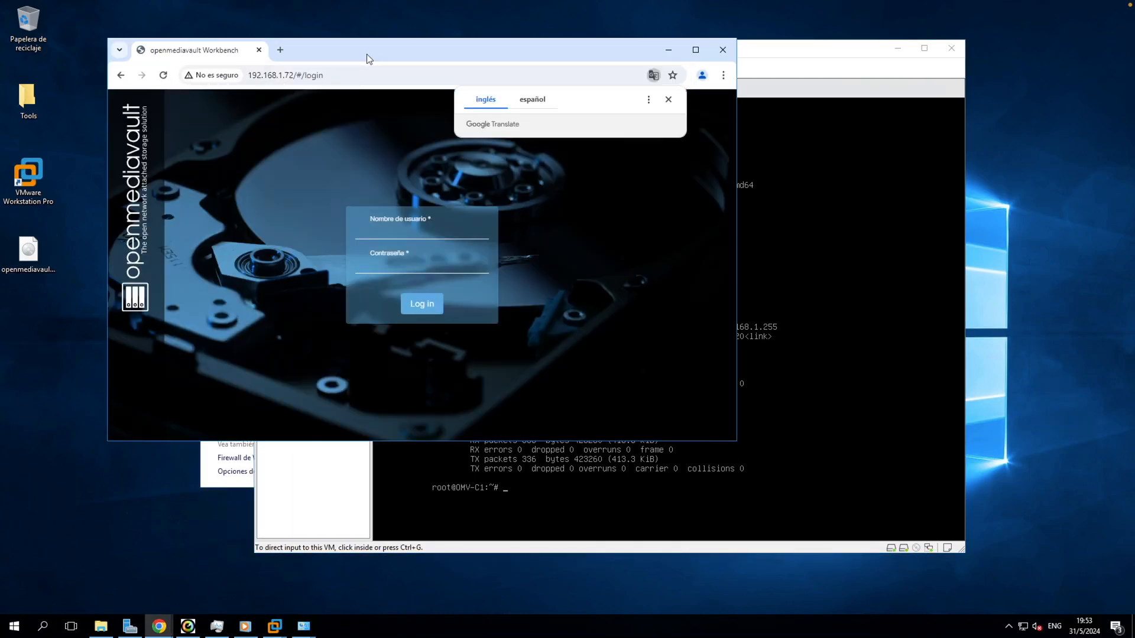
click(669, 100)
click(429, 227)
text(admin)
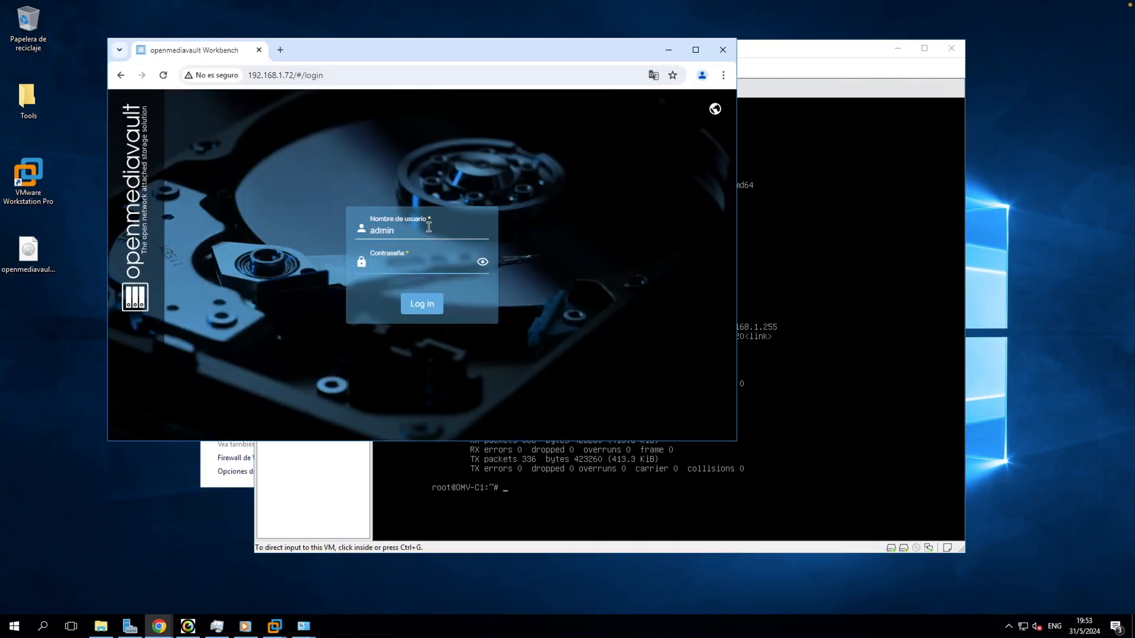
key(Tab)
text(openmediavault)
key(Return)
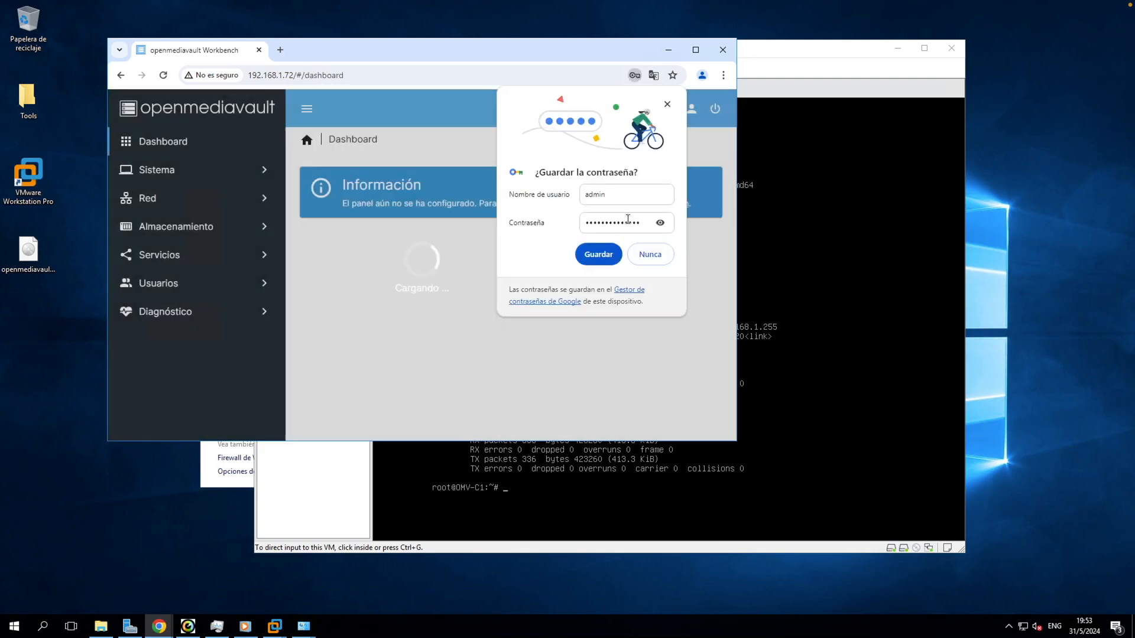
Step: Dismiss the save-password, welcome and notification popups, then expand the Red section
drag(640, 226, 553, 221)
drag(640, 221, 528, 221)
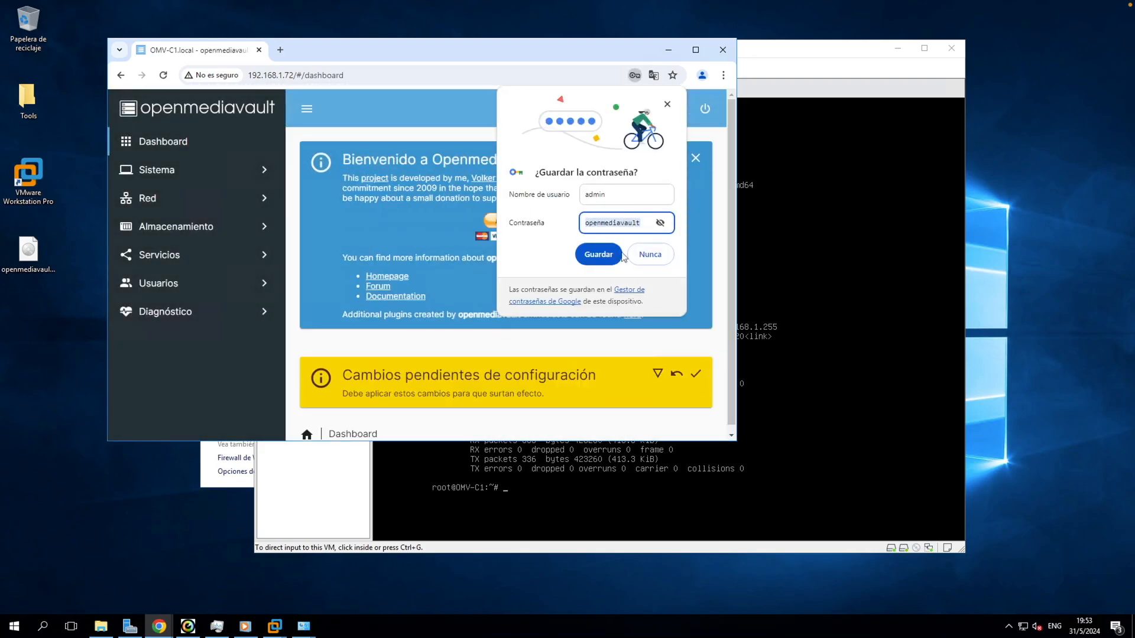
click(667, 104)
click(695, 158)
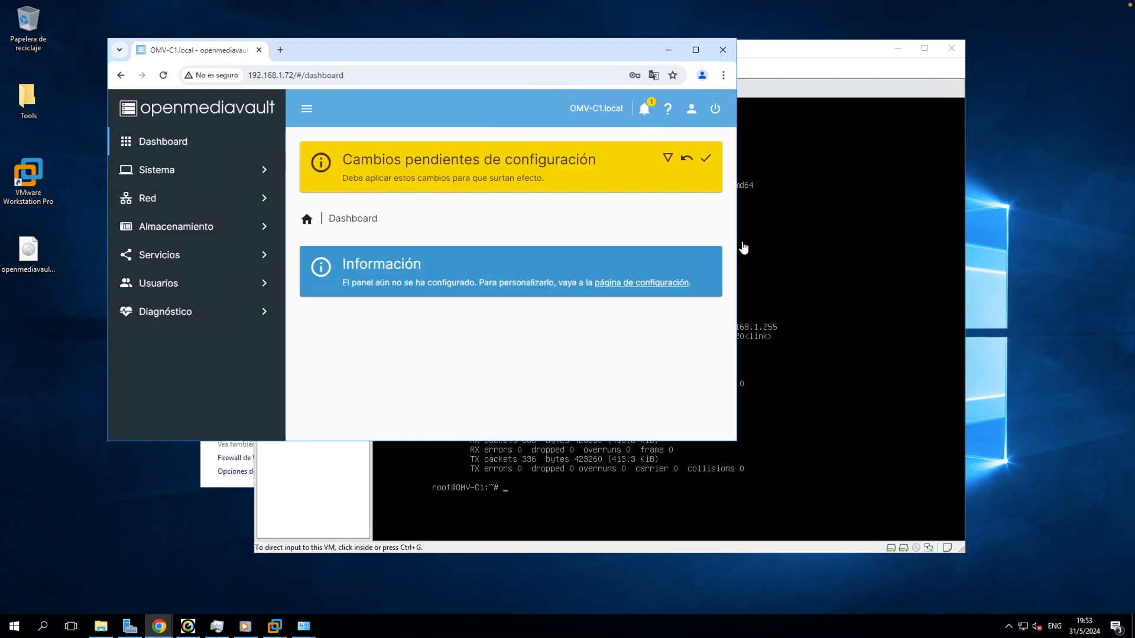
drag(737, 249, 862, 248)
click(770, 109)
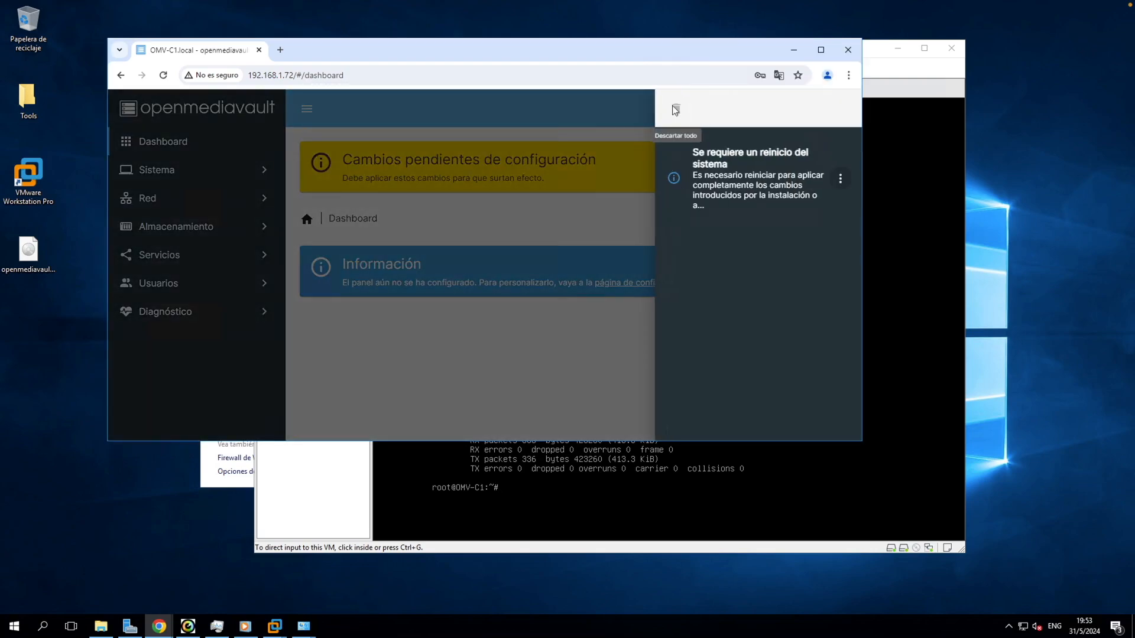
click(620, 175)
click(263, 199)
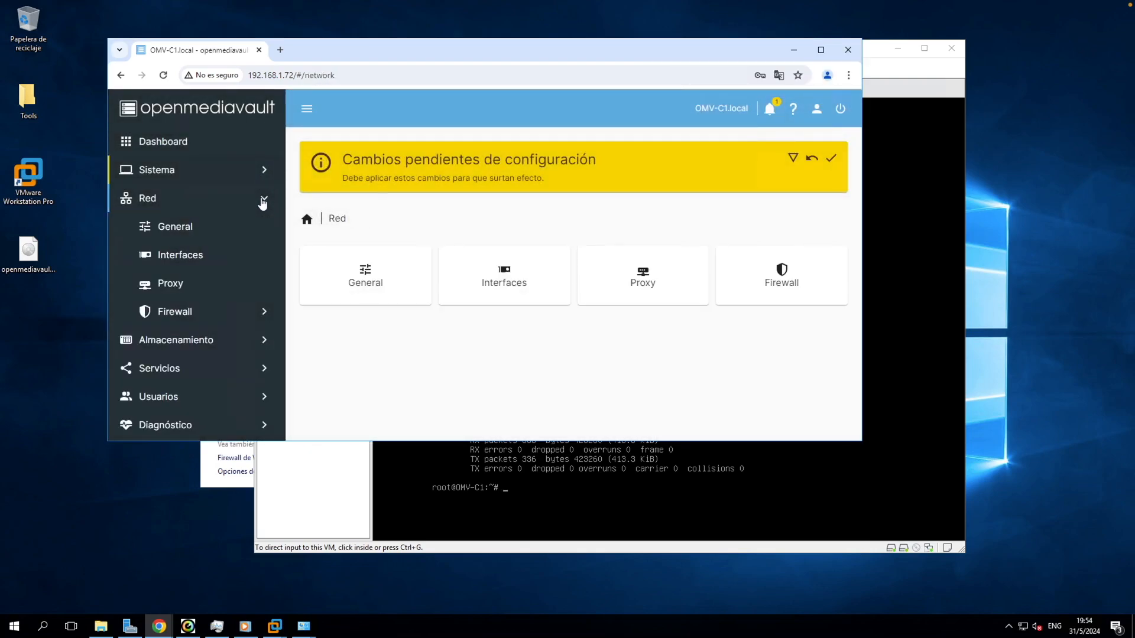
Step: Open ens33 for editing from the Interfaces list, leave IPv4 on DHCP, and return to the list
click(214, 255)
click(475, 345)
click(344, 265)
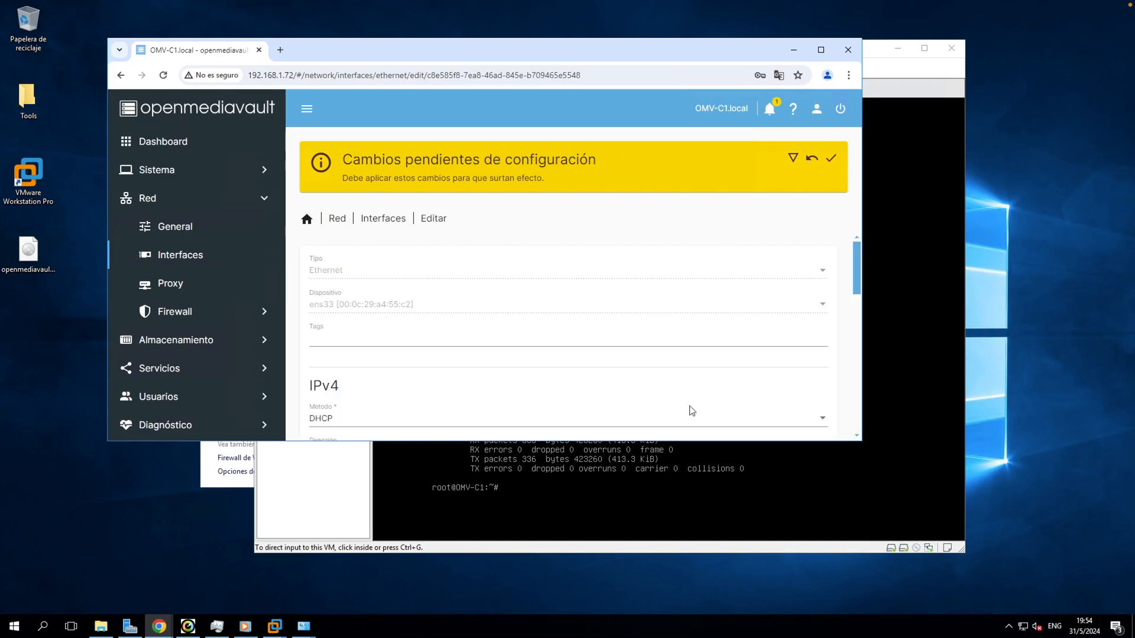
double_click(691, 442)
scroll(382, 314, down, 3)
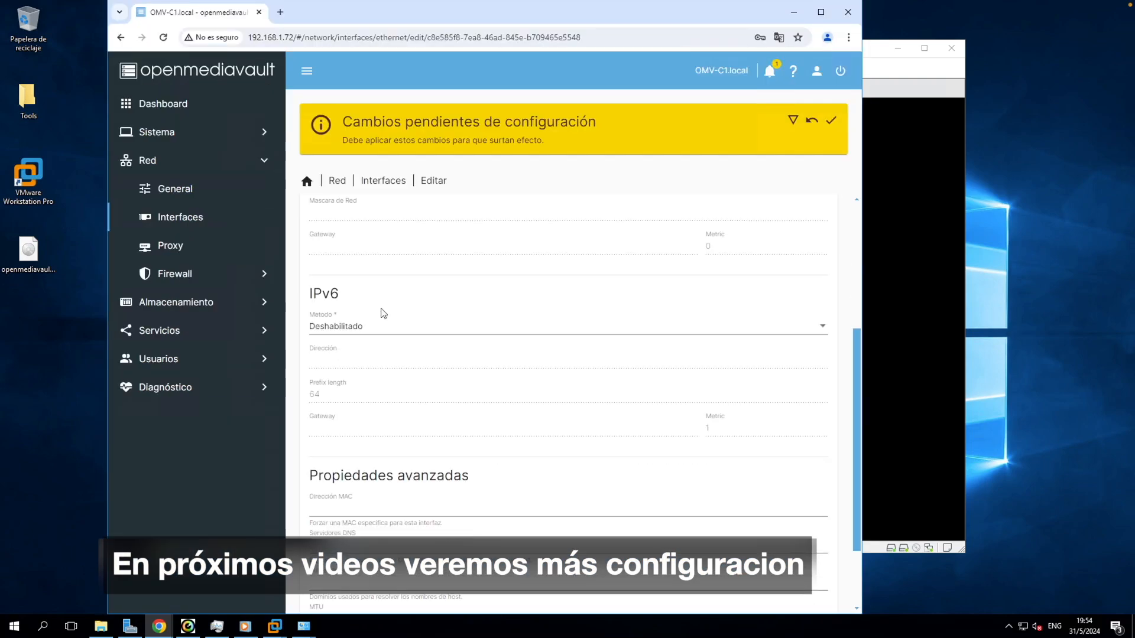
scroll(363, 321, up, 2)
click(383, 322)
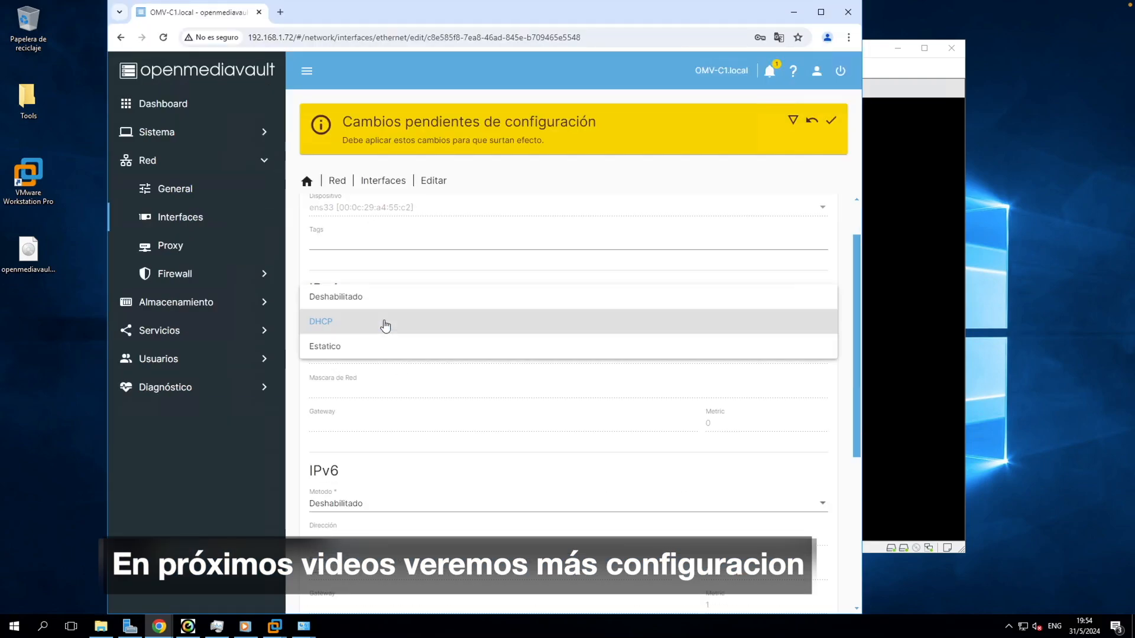
click(387, 321)
click(382, 180)
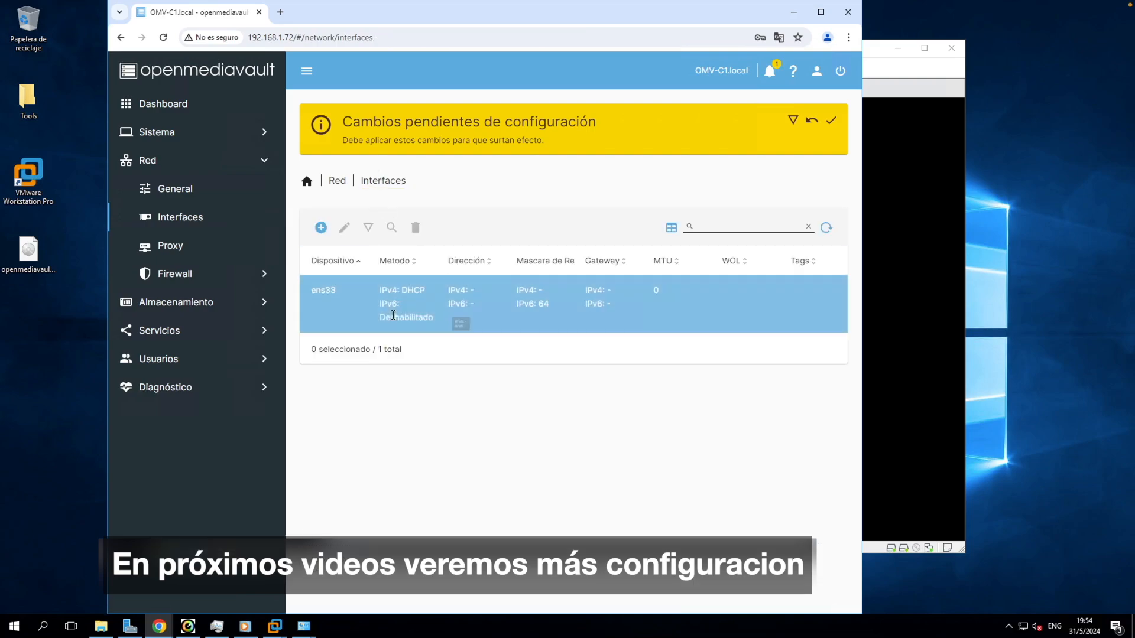
Step: Check the VM console, then reopen ens33 for editing in the browser
click(911, 317)
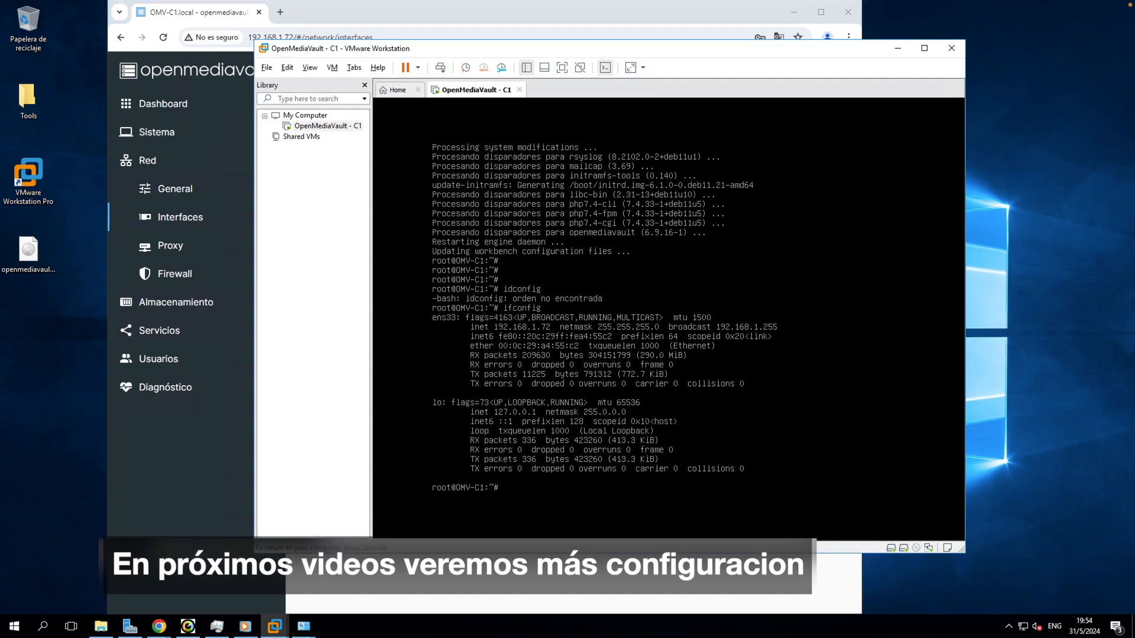
key(ctrl+alt)
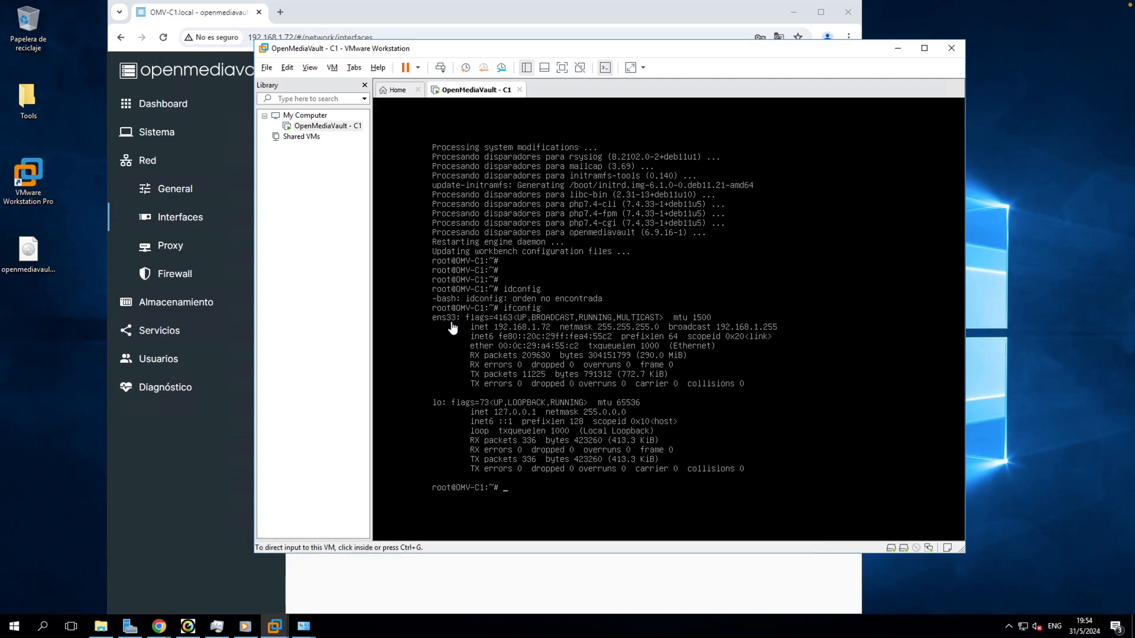
click(498, 563)
click(318, 300)
click(344, 230)
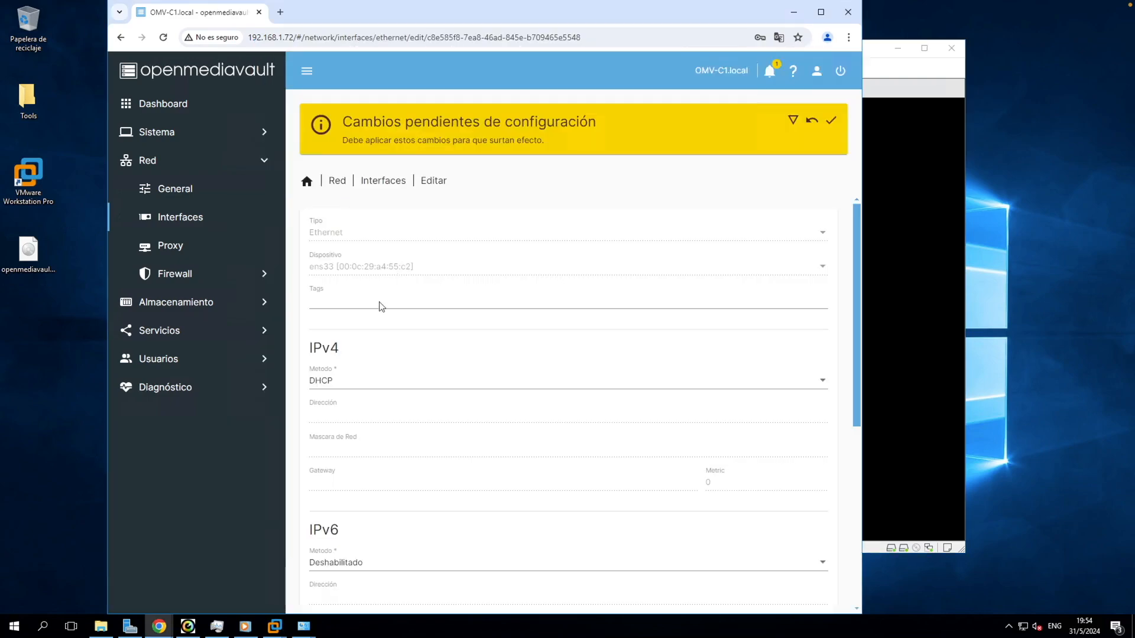
Step: Set ens33 to static IPv4 192.168.1.72 with mask 255.255.255.0 and gateway 192.168.1.2, and save it
click(354, 380)
click(348, 402)
scroll(347, 384, down, 3)
click(352, 238)
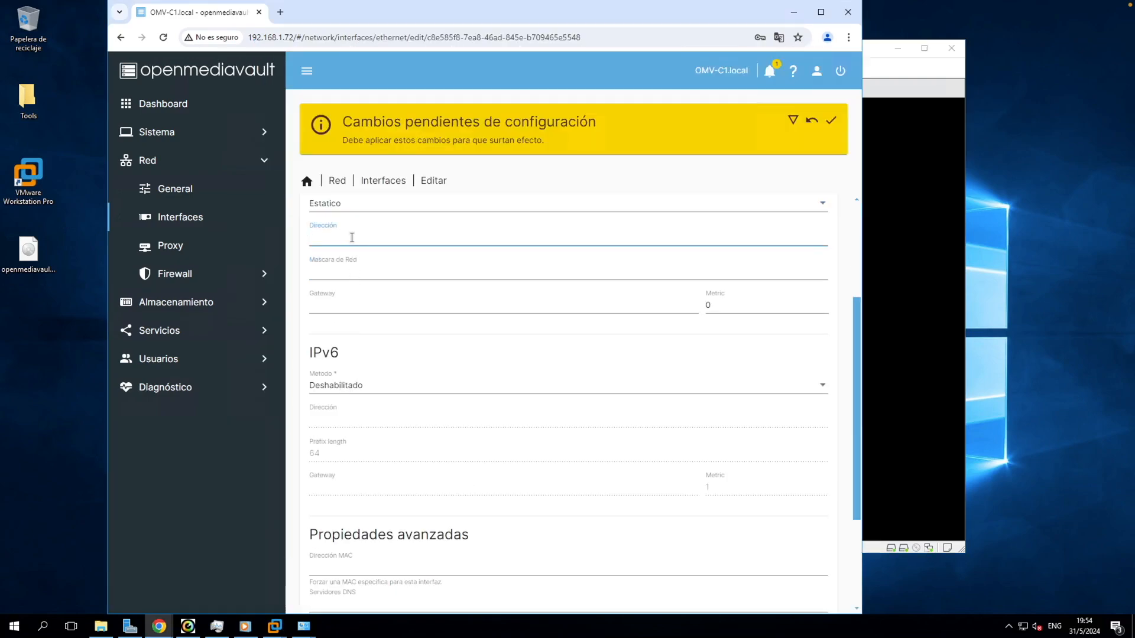
text(192.168.1.72)
key(Tab)
text(255.255.255.0)
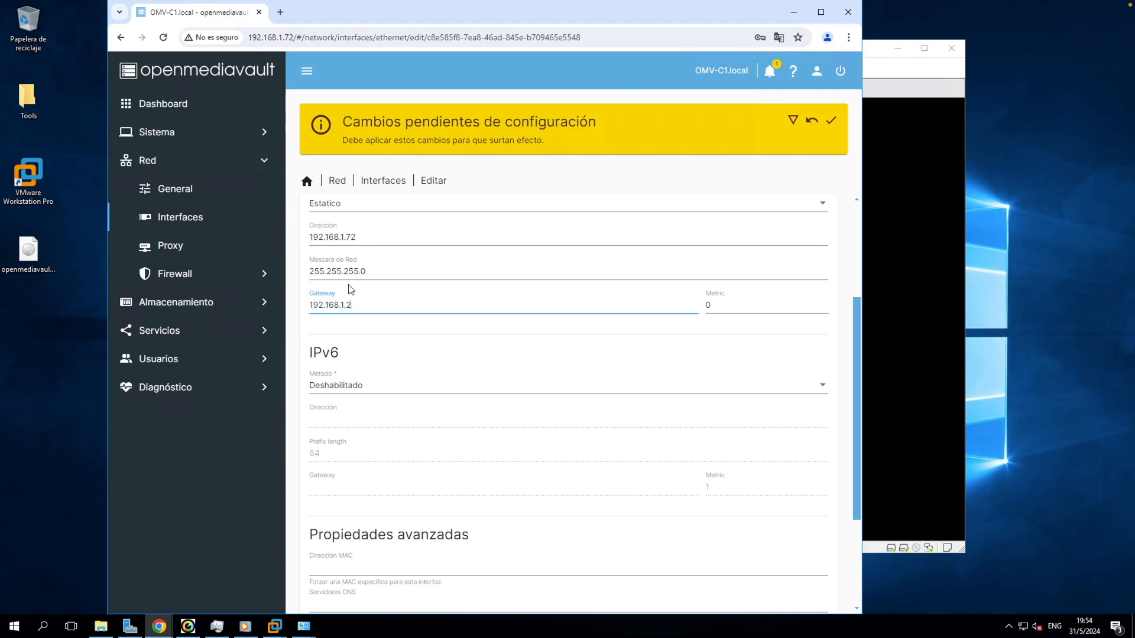
click(745, 305)
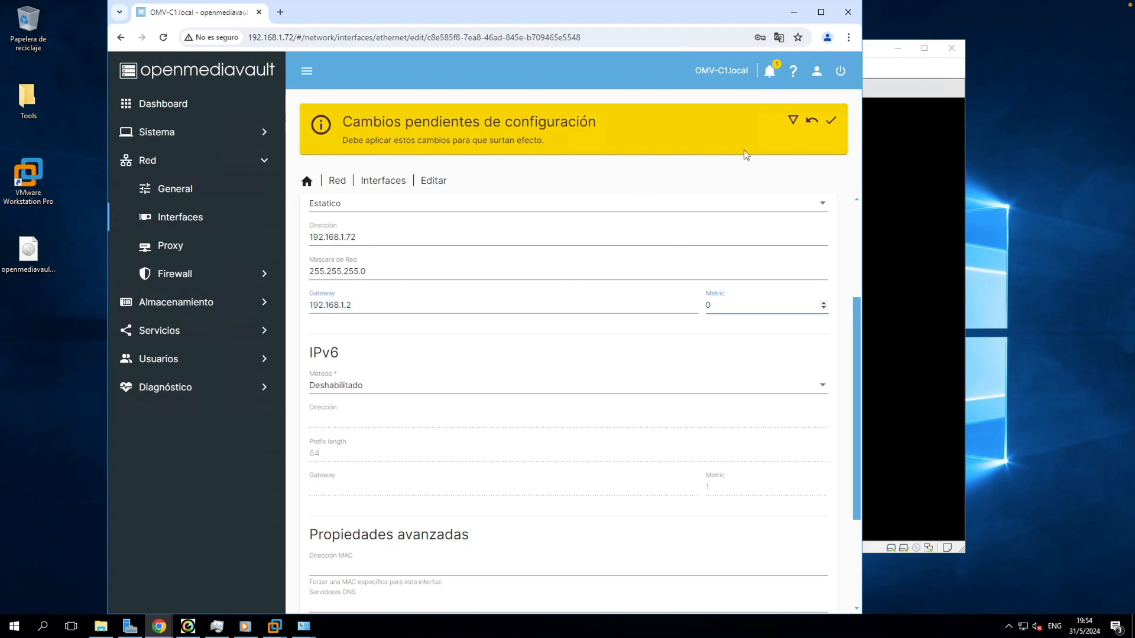
scroll(515, 359, down, 3)
click(795, 580)
click(558, 303)
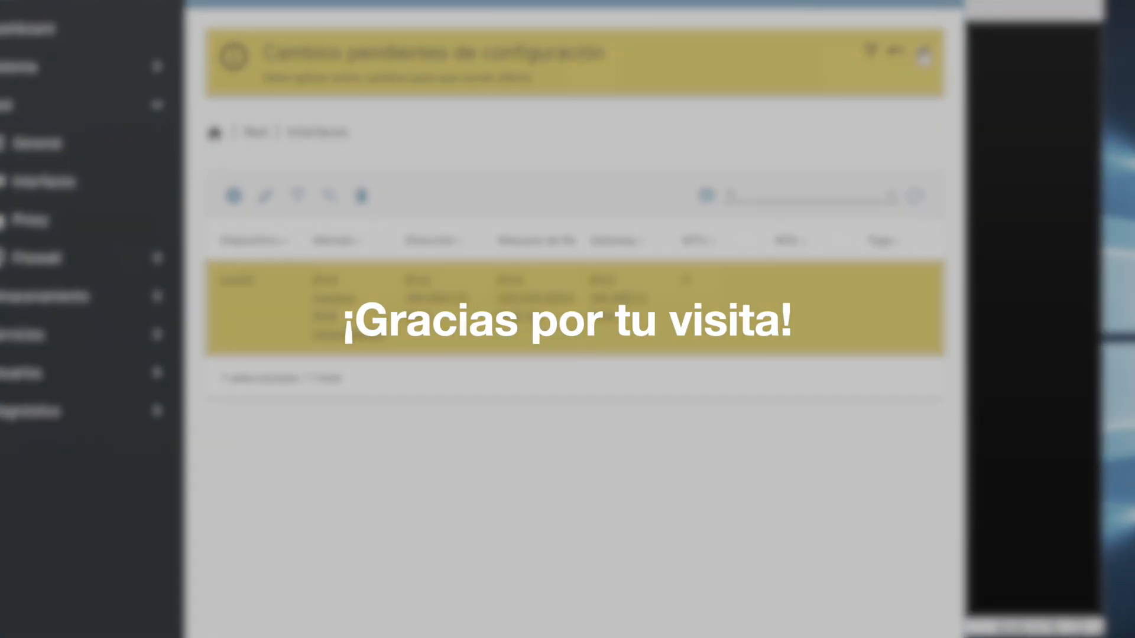
click(65, 104)
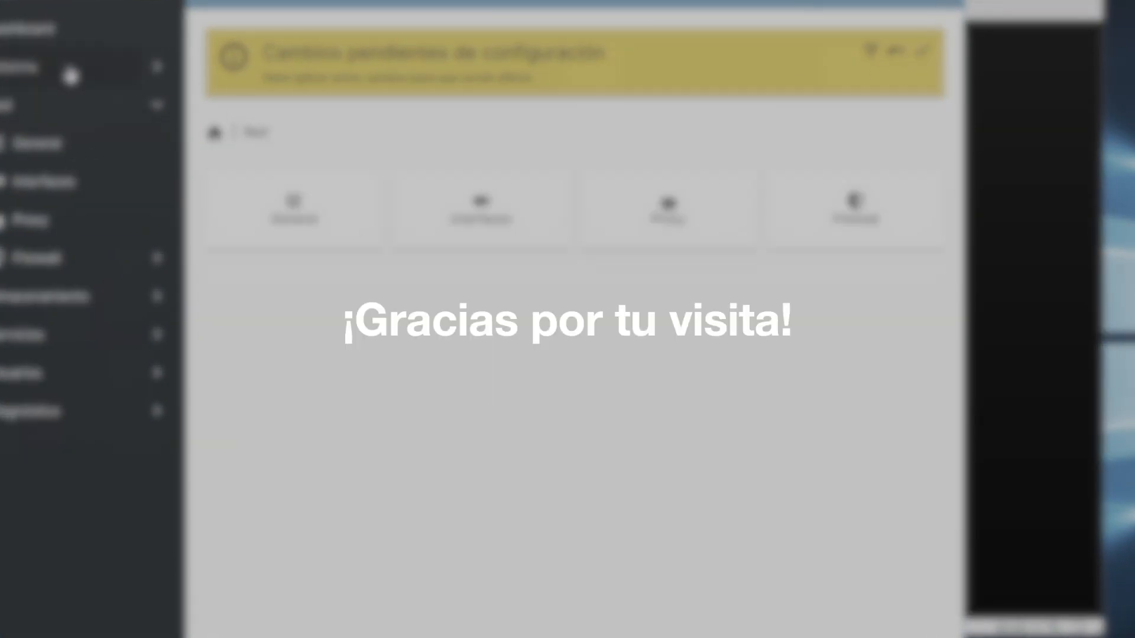